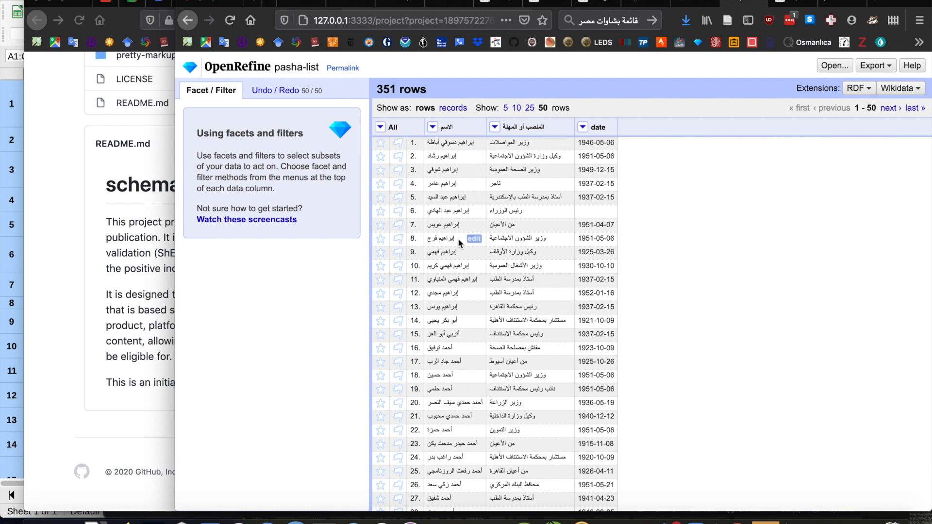
Split the الاسم column at spaces into at most 4 columns, keeping the original column and without guessing cell types.
scroll(444, 334, "down", 5)
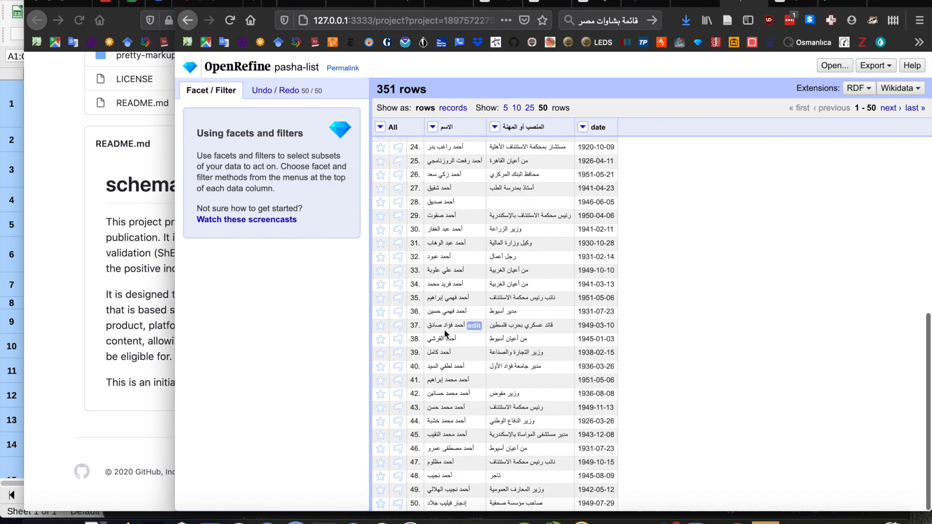
scroll(444, 334, "up", 5)
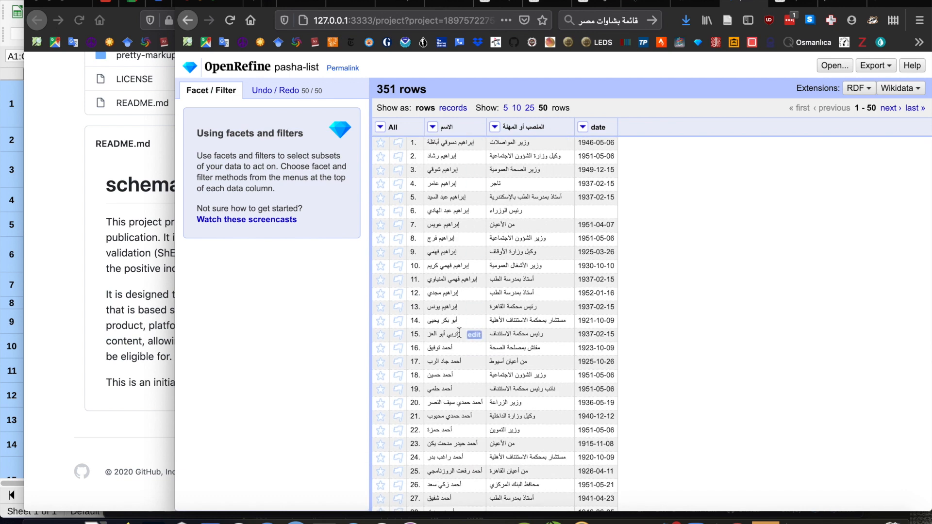
left_click(432, 127)
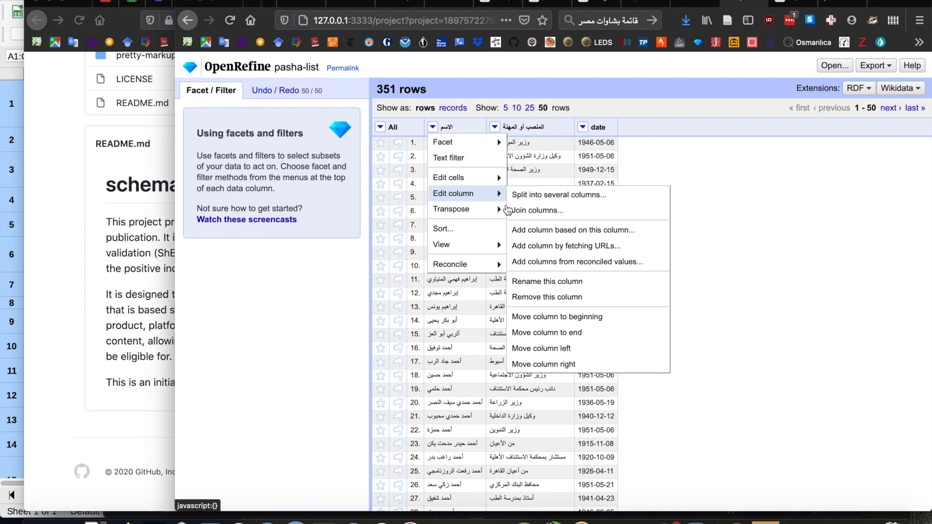
mouse_move(495, 208)
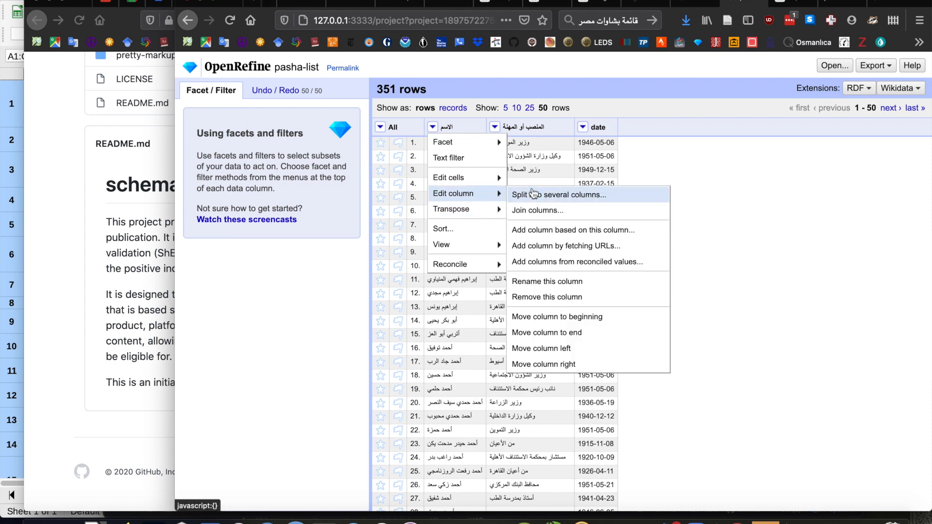
left_click(534, 199)
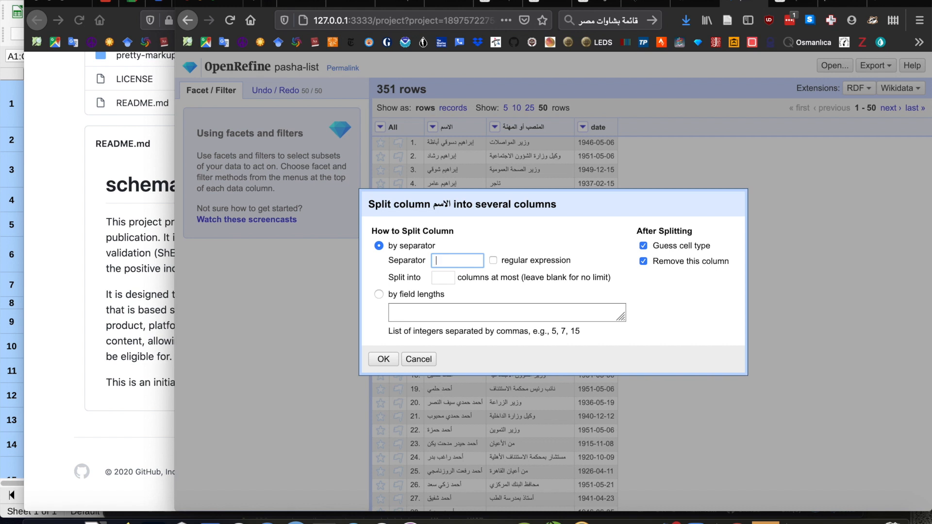
left_click(644, 262)
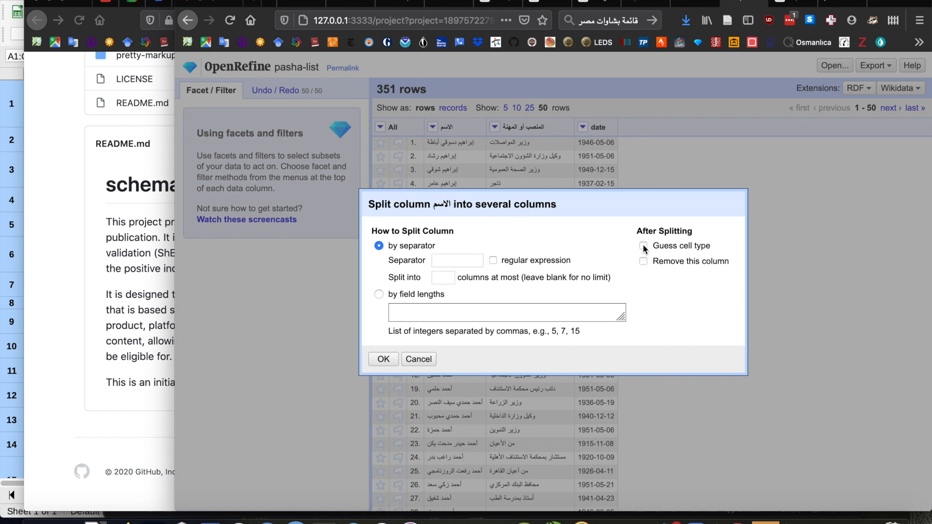
left_click(439, 278)
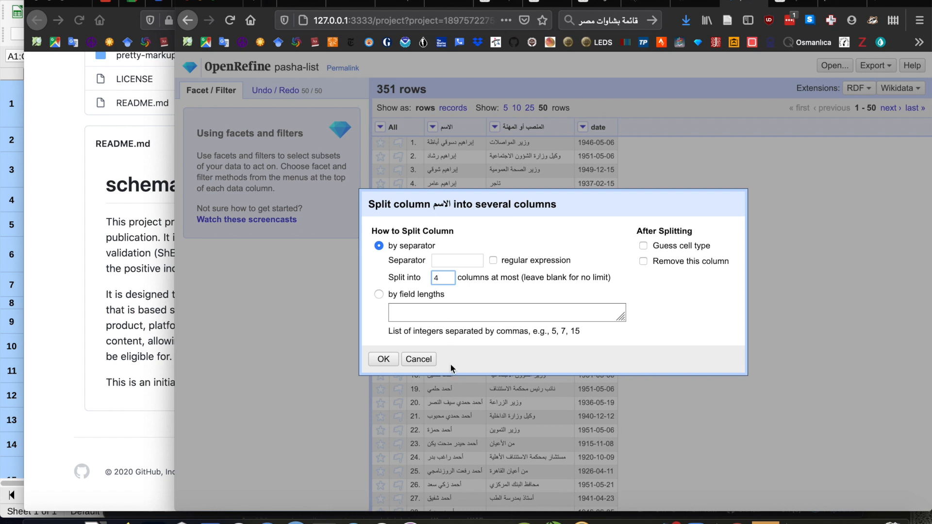
left_click(384, 359)
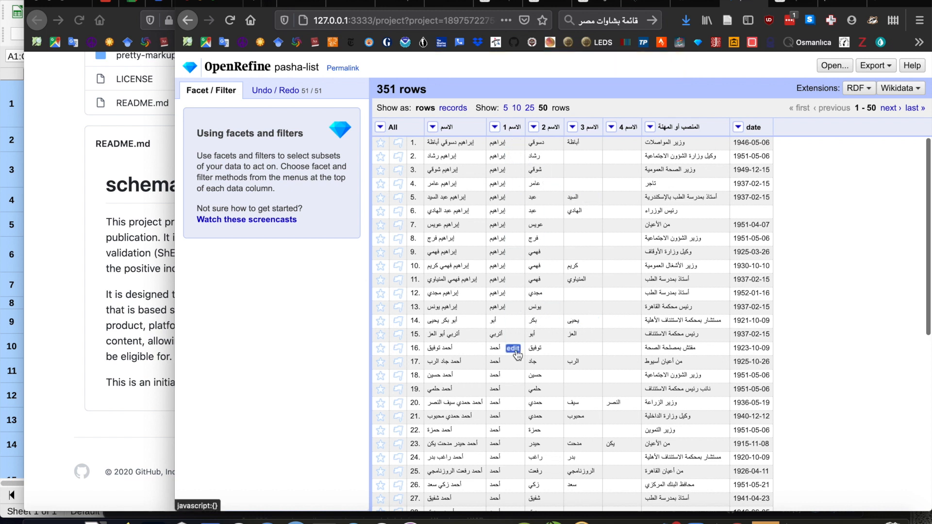
Create a text facet on the الاسم 1 column.
scroll(506, 432, "down", 5)
scroll(506, 430, "up", 5)
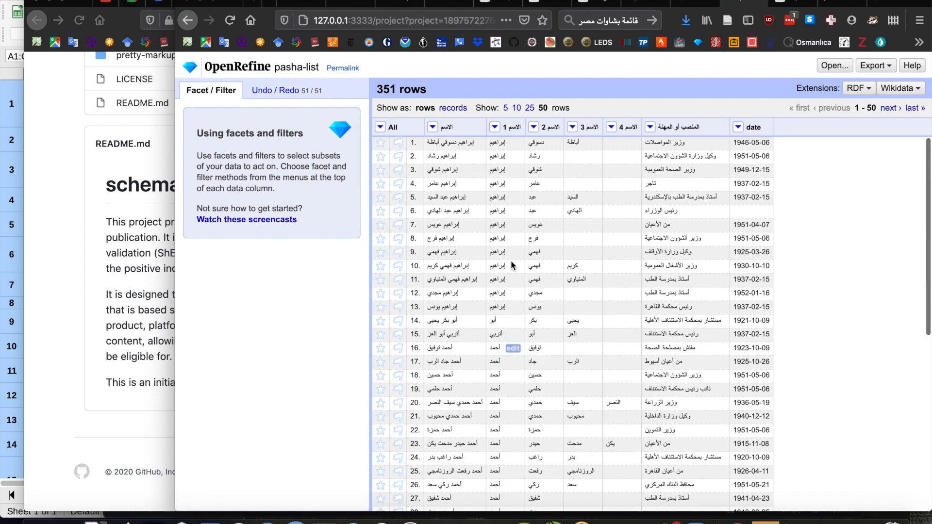
left_click(495, 128)
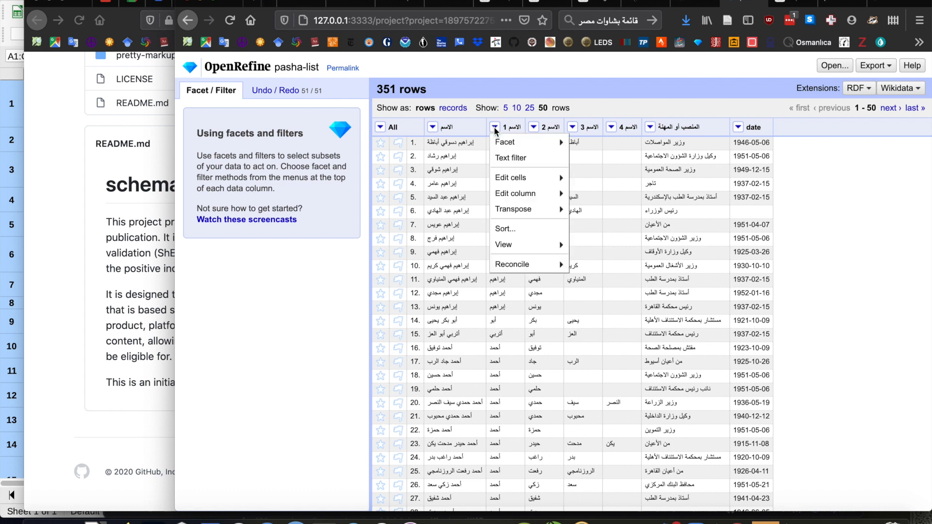
mouse_move(498, 146)
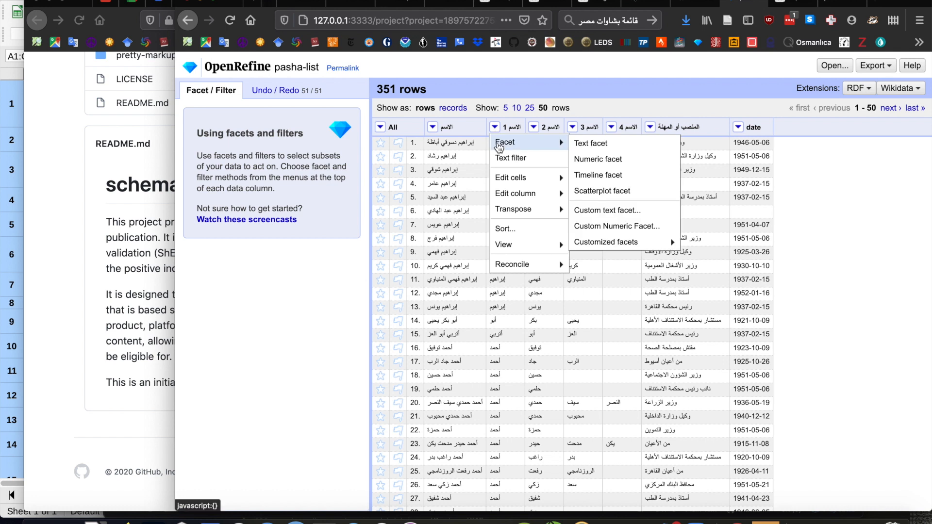
left_click(590, 143)
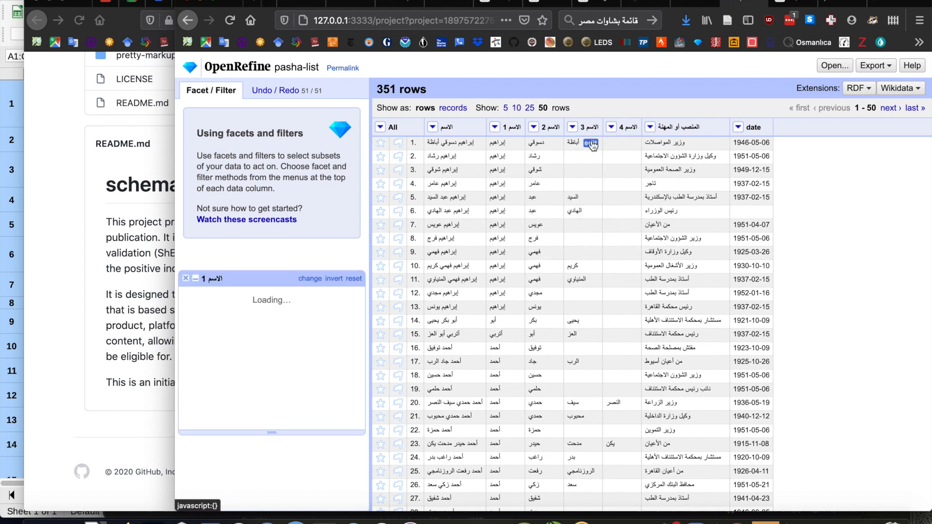
left_click(287, 148)
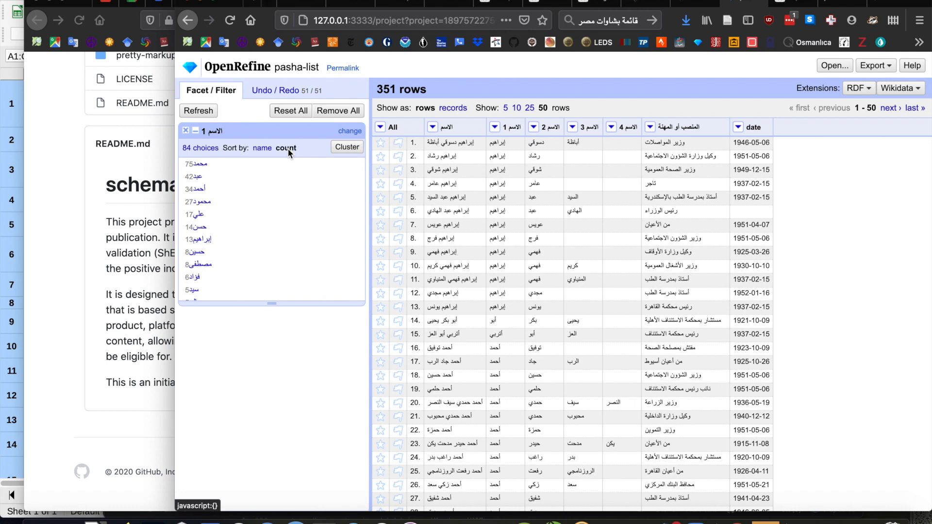
Filter the rows to the الاسم 1 facet value عبد and review the matching names.
left_click(197, 177)
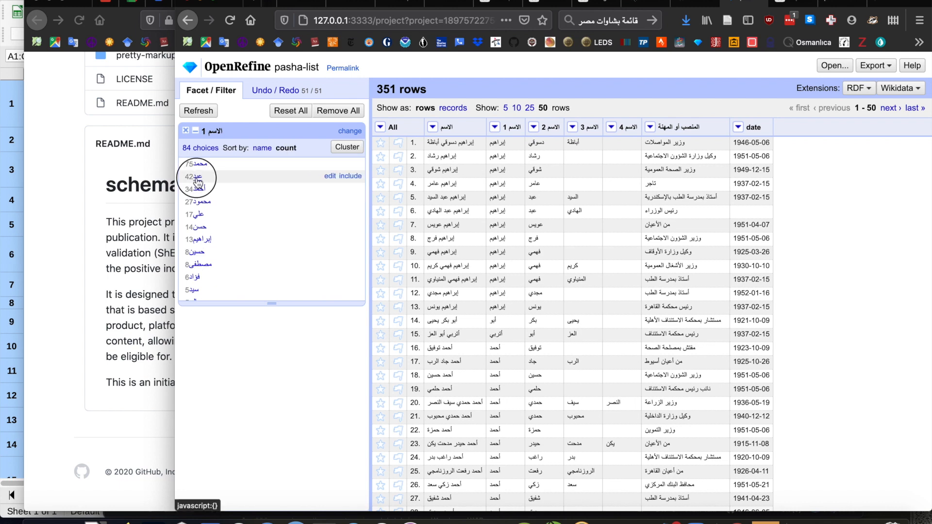
scroll(563, 419, "down", 2)
scroll(563, 418, "down", 5)
scroll(563, 419, "up", 7)
scroll(563, 419, "down", 7)
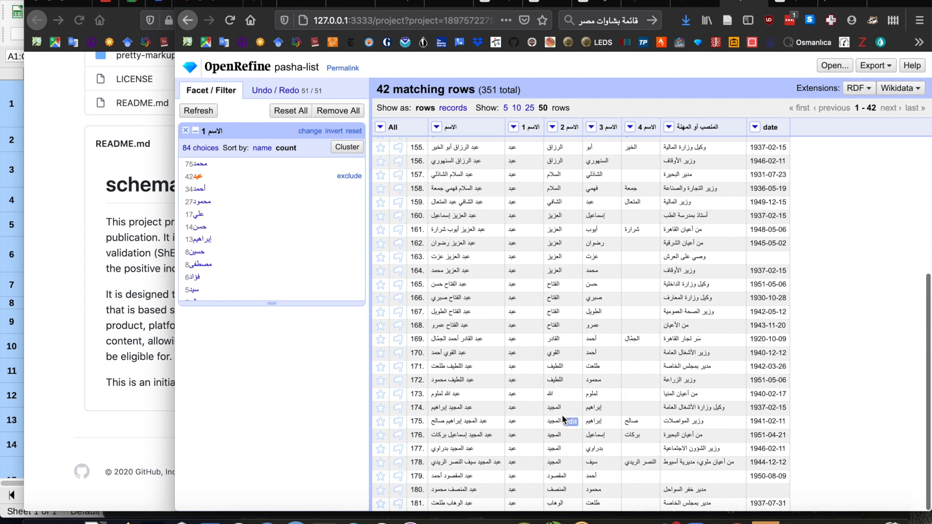
scroll(563, 420, "up", 7)
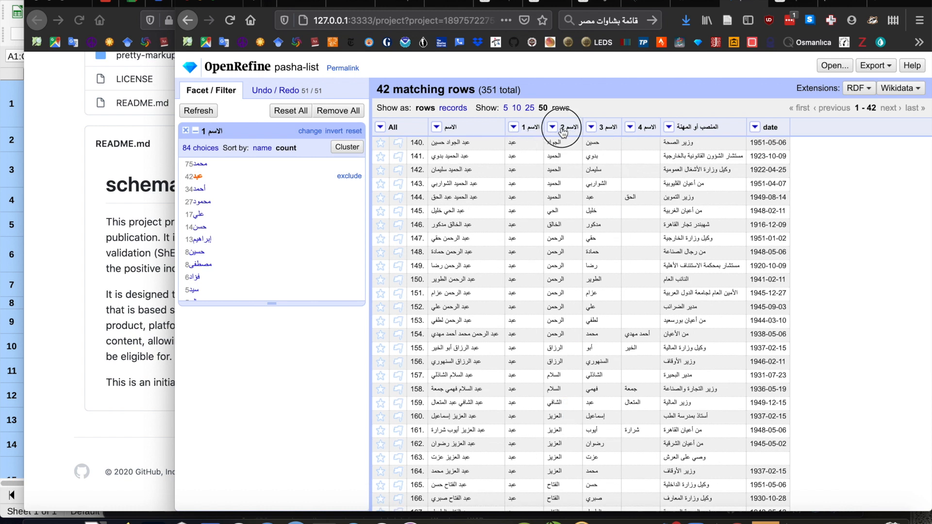
Transform the filtered الاسم 1 cells with the GREL expression value + " " + cells["الاسم 2"].value.
left_click(516, 127)
mouse_move(524, 177)
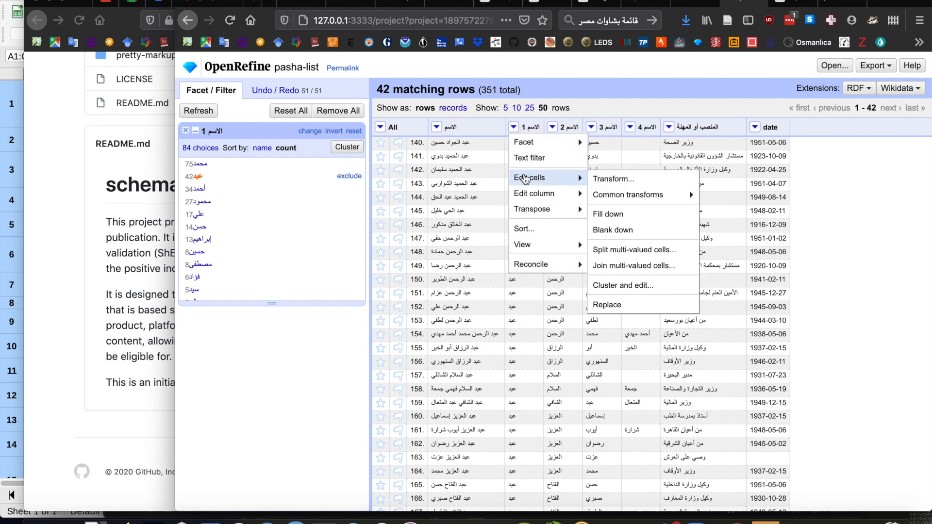
left_click(609, 181)
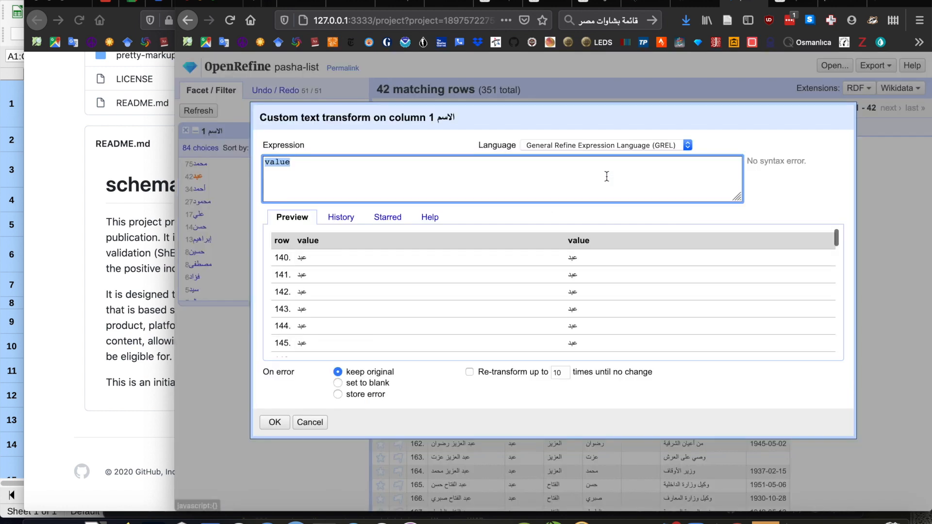
left_click(313, 166)
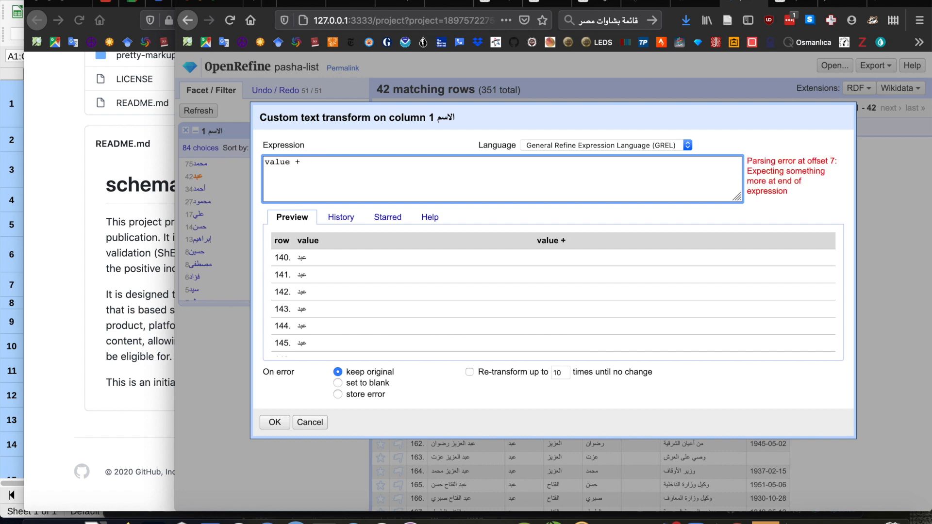
type("+ \"")
type("cells[")
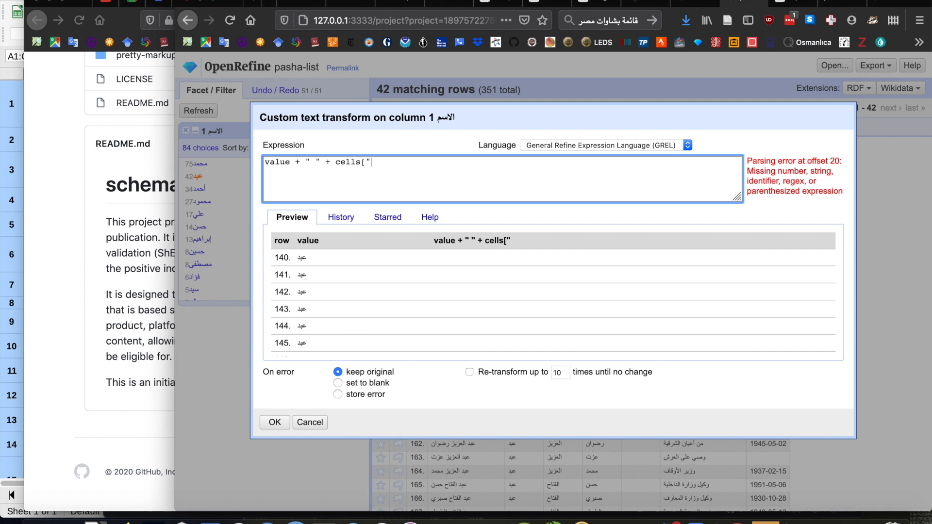
type("لاسم ٢")
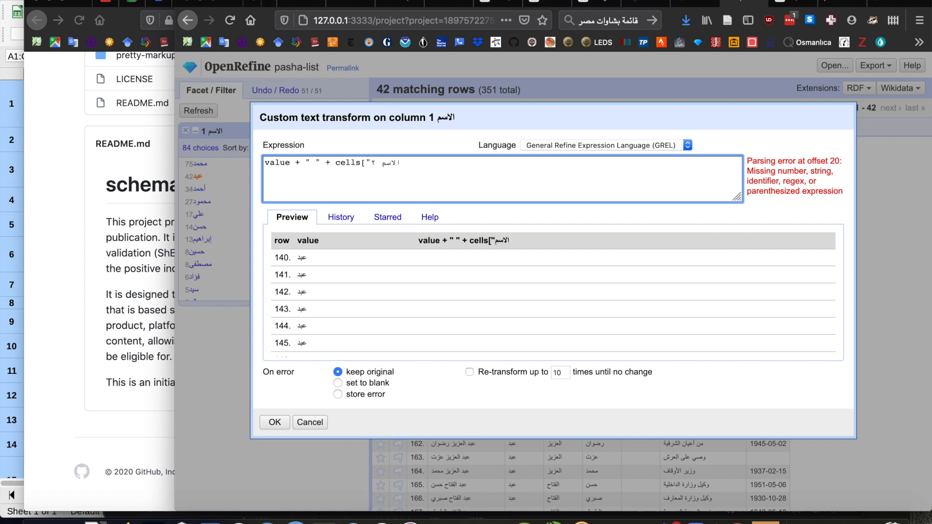
key("BackSpace")
key("BackSpace")
type("2")
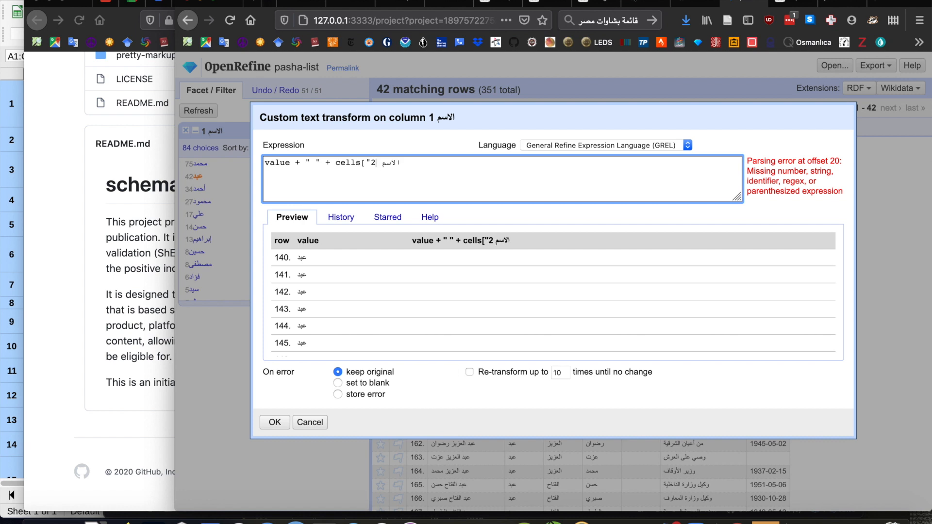
type("\"")
key("BackSpace")
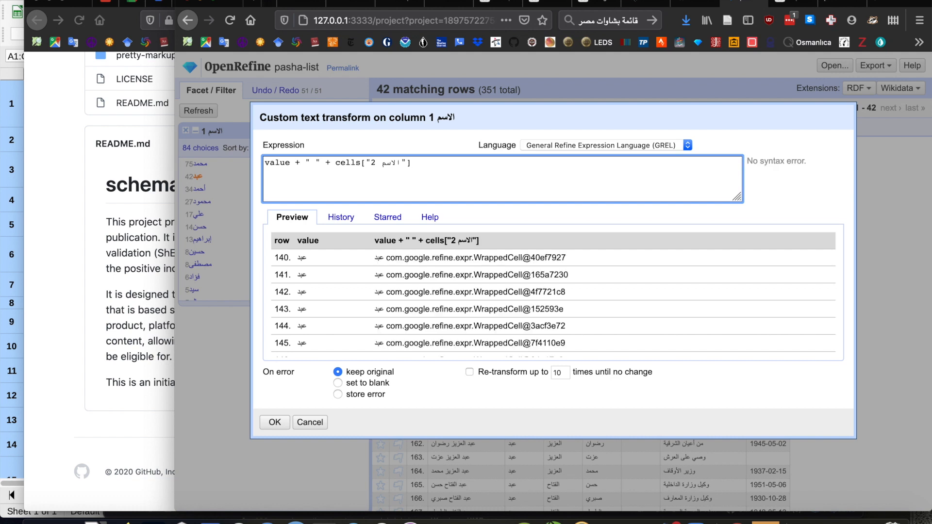
type("value")
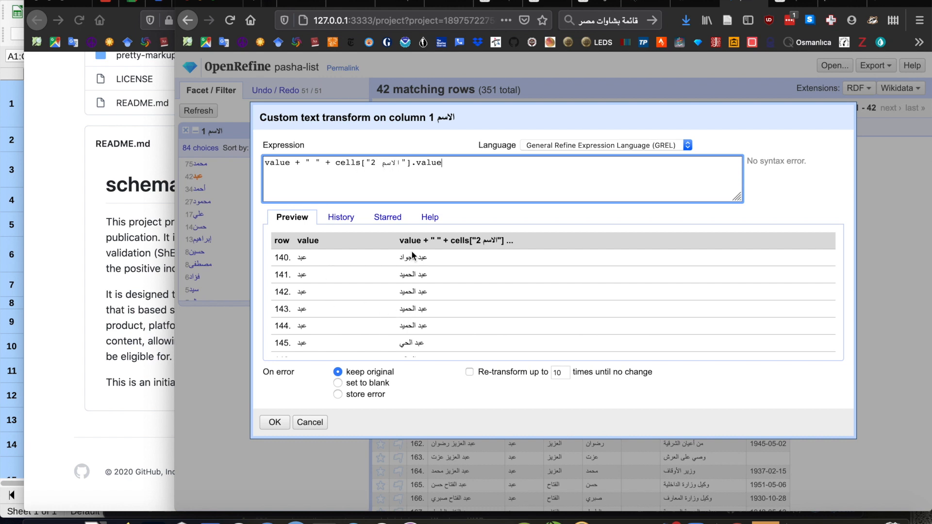
left_click(275, 424)
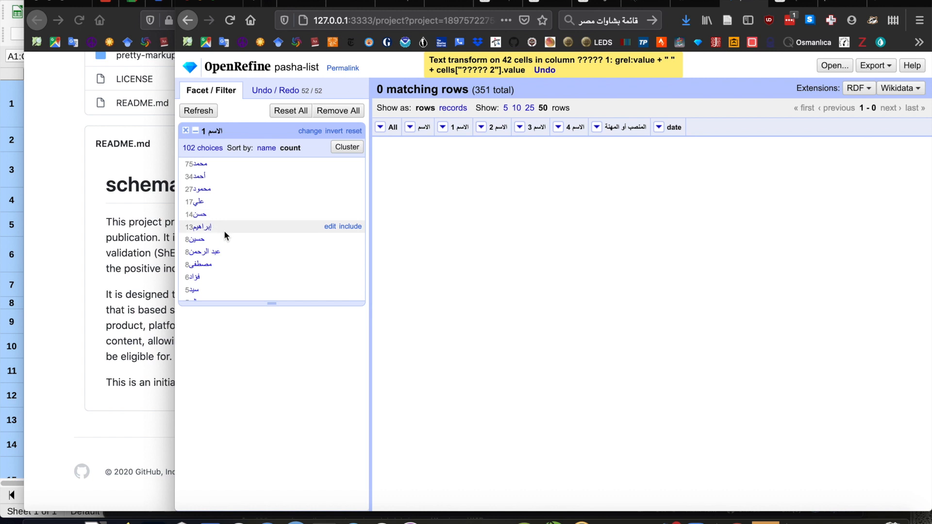
Filter the rows to the الاسم 1 facet value سيد to check their name parts.
scroll(241, 263, "down", 3)
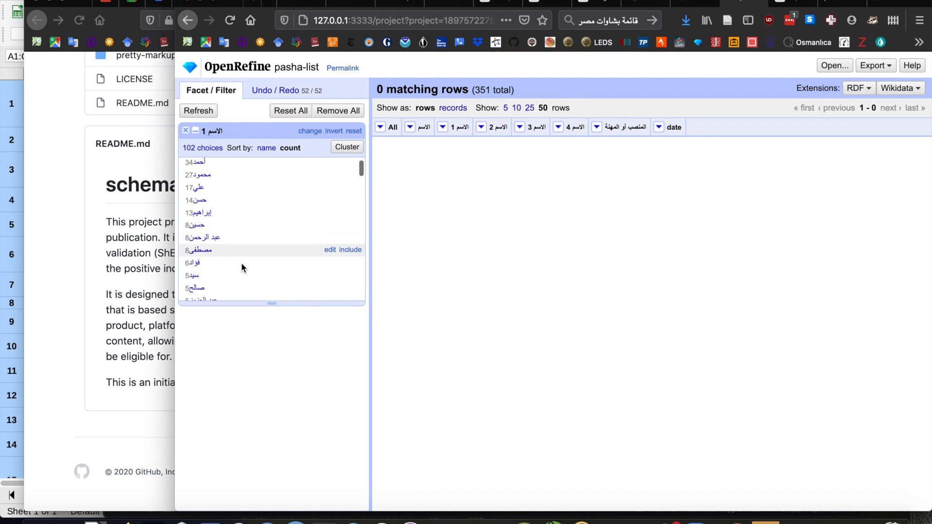
scroll(241, 263, "down", 1)
left_click(195, 244)
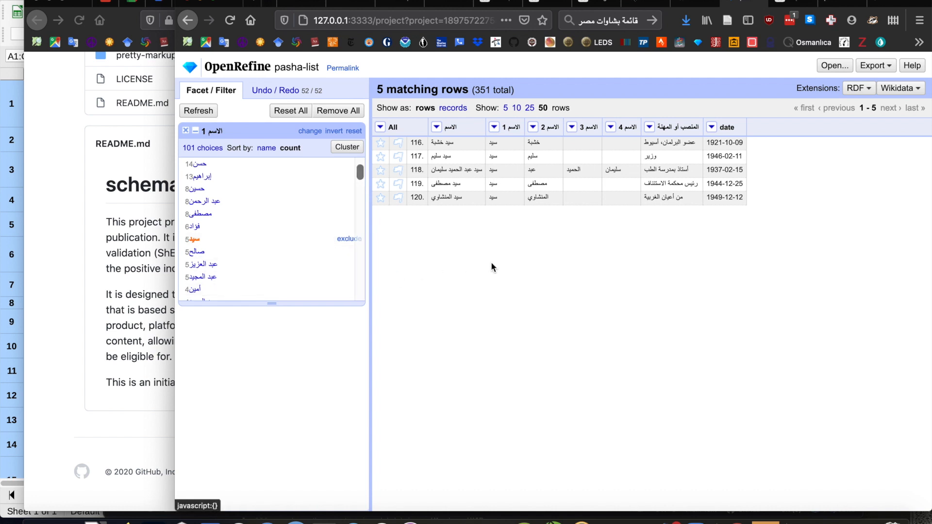
Filter the rows to the الاسم 1 facet value أبو instead.
scroll(315, 252, "down", 5)
scroll(315, 251, "down", 3)
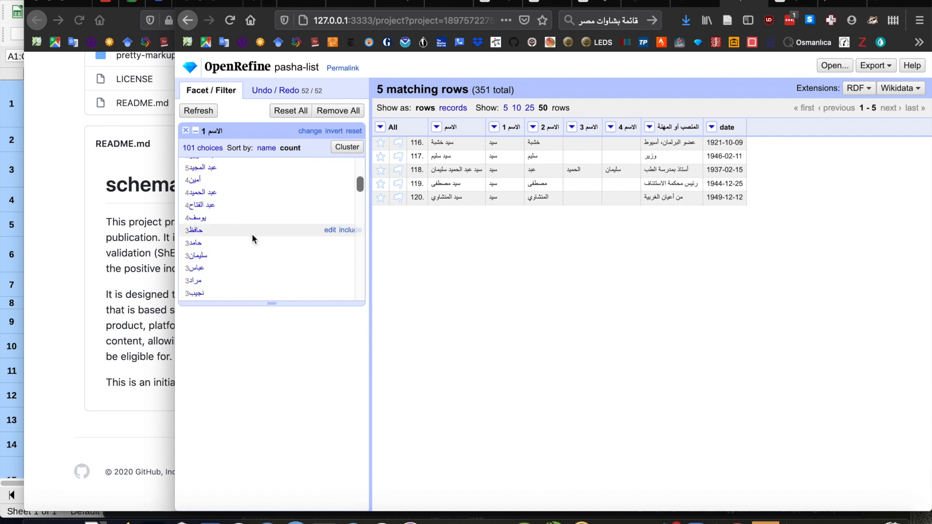
scroll(252, 270, "down", 2)
scroll(252, 270, "down", 3)
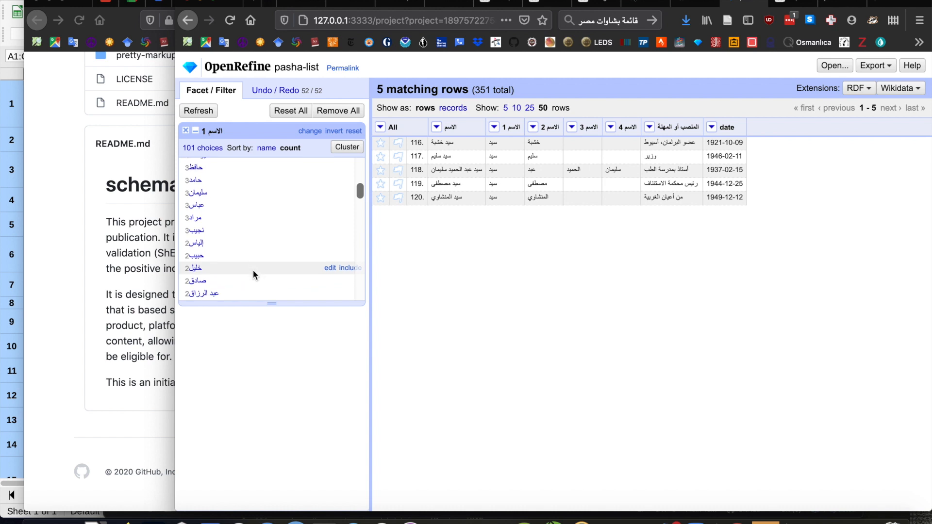
scroll(253, 269, "down", 5)
scroll(252, 270, "down", 4)
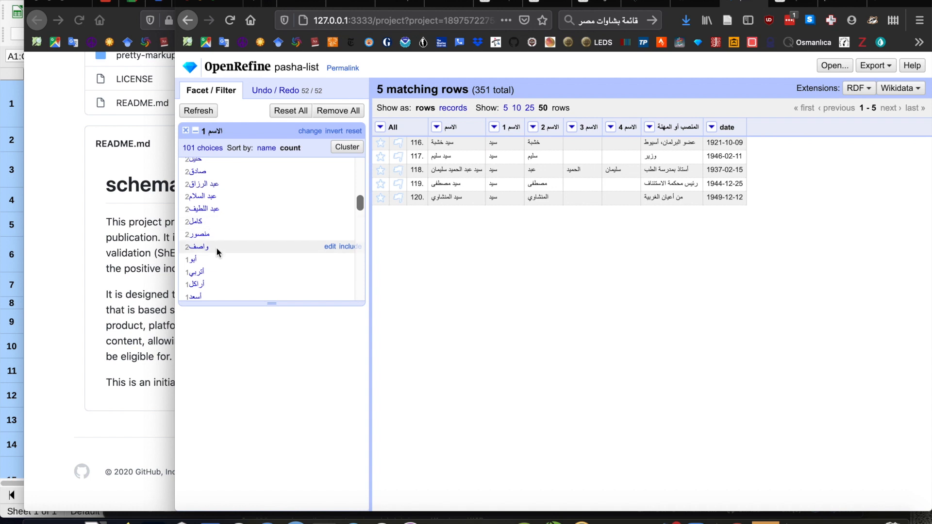
left_click(193, 260)
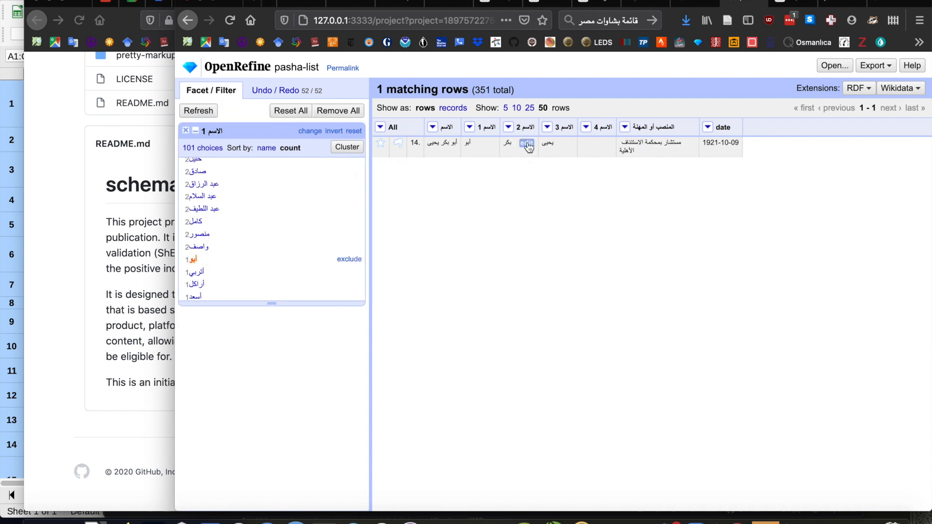
In row 14, clear the الاسم 2 cell and set the الاسم 1 cell to أبو بكر.
left_click(527, 143)
key("Return")
left_click(490, 142)
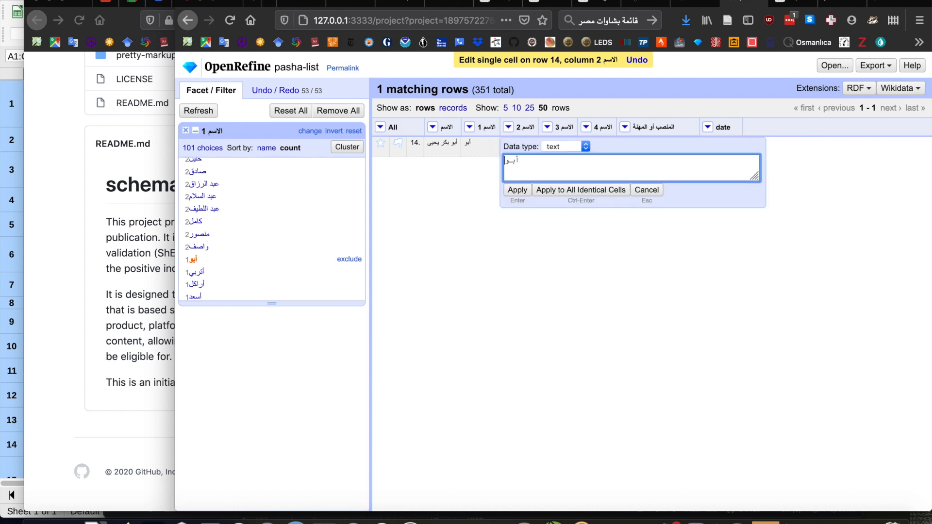
key("Return")
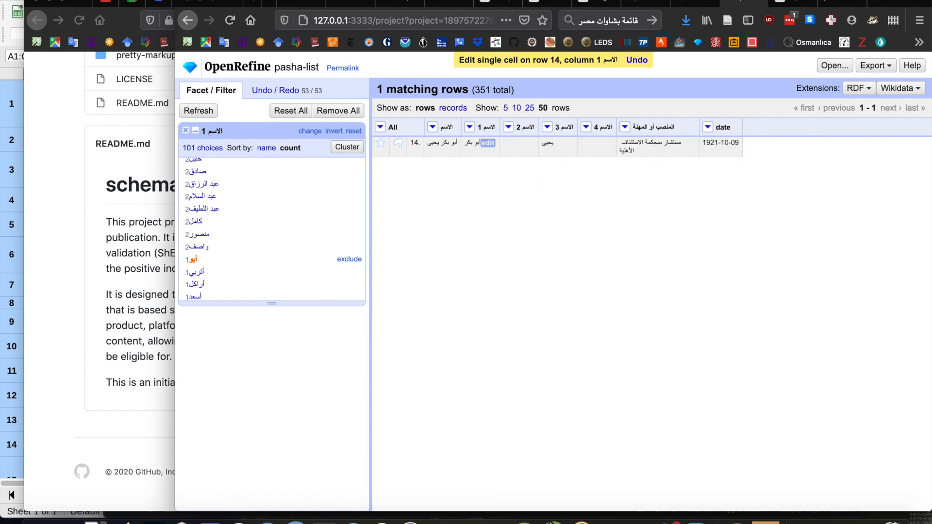
Filter the rows to the الاسم 1 facet value ج. instead.
scroll(228, 277, "down", 3)
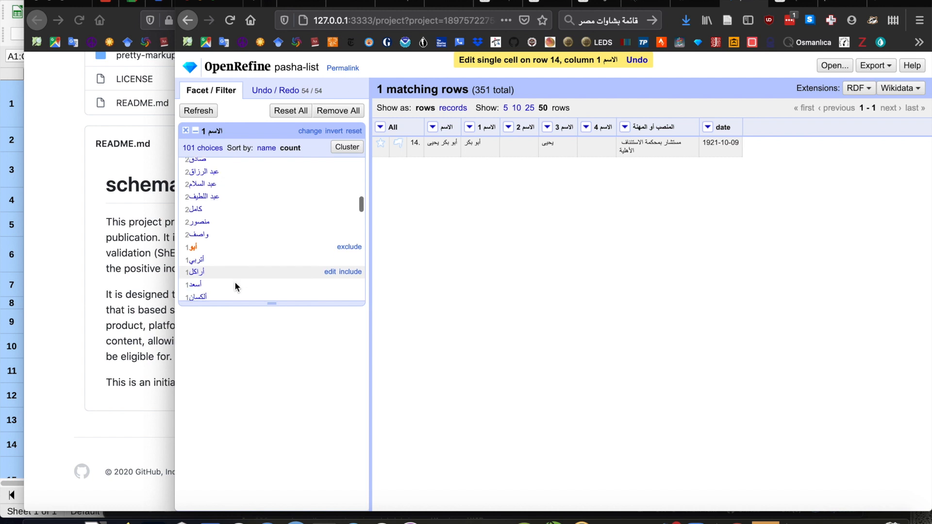
scroll(236, 286, "down", 3)
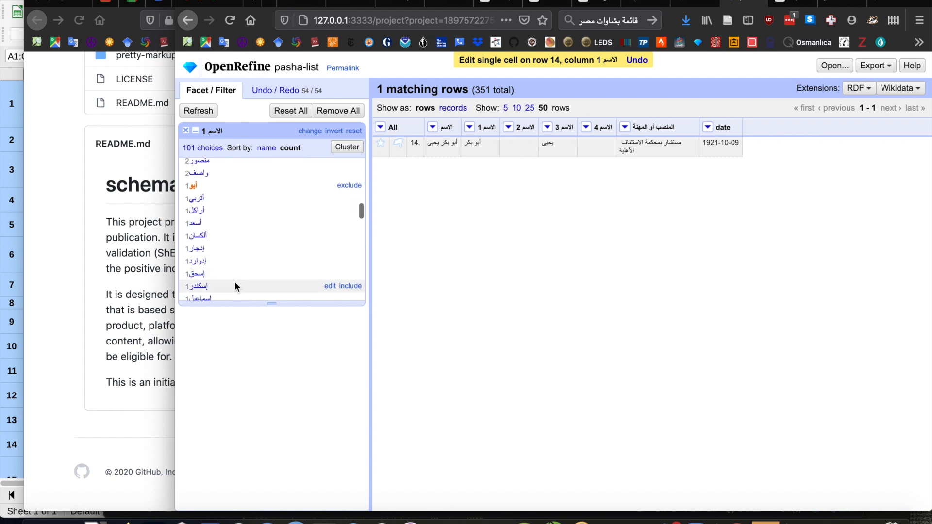
scroll(236, 287, "down", 4)
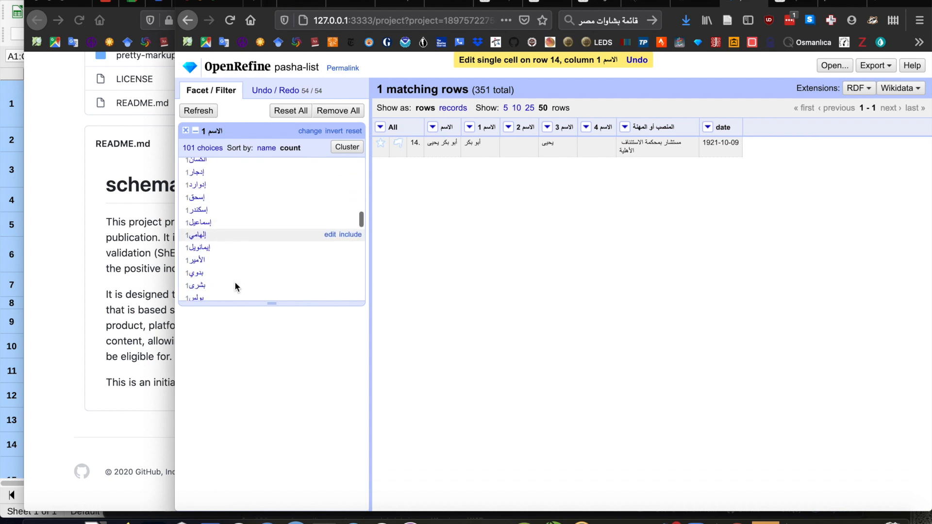
scroll(236, 285, "down", 2)
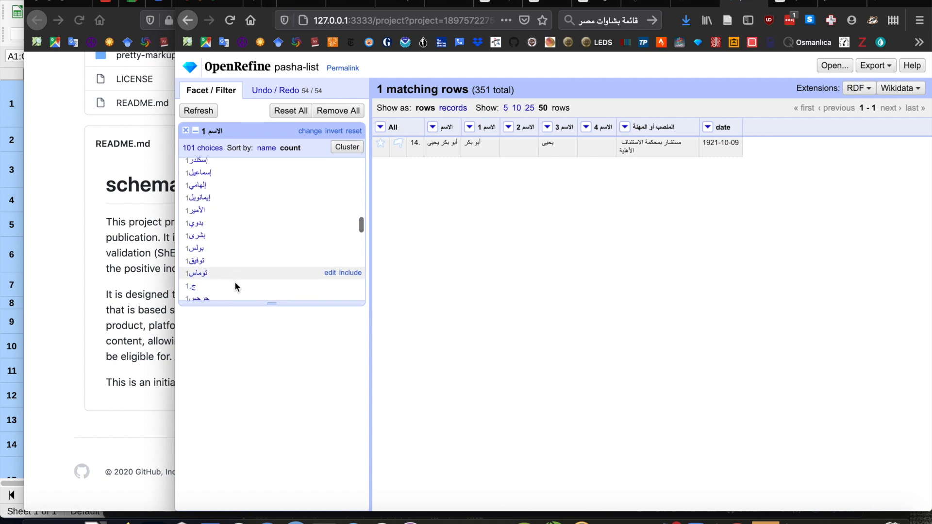
scroll(234, 287, "down", 2)
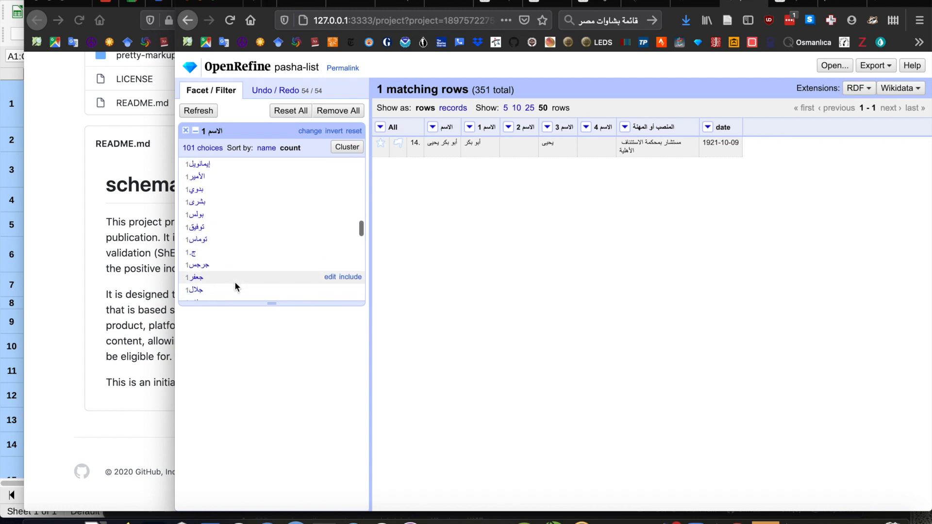
left_click(193, 241)
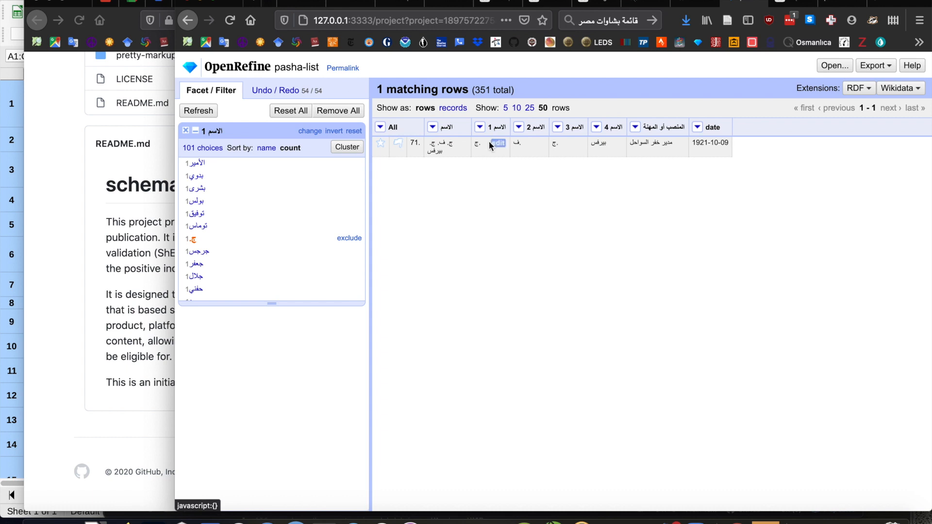
Clear the الاسم 1 cell in row 71, which holds only an initial.
left_click(497, 143)
key("BackSpace")
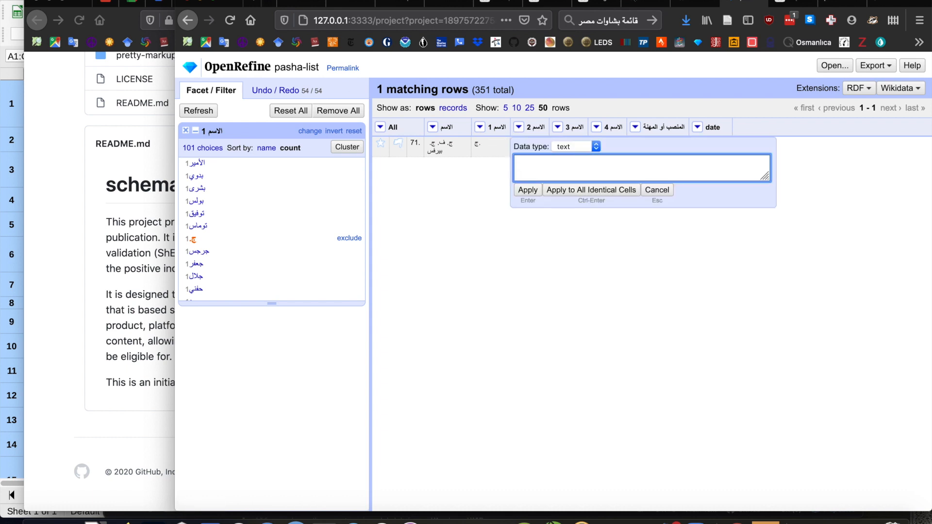
left_click(531, 191)
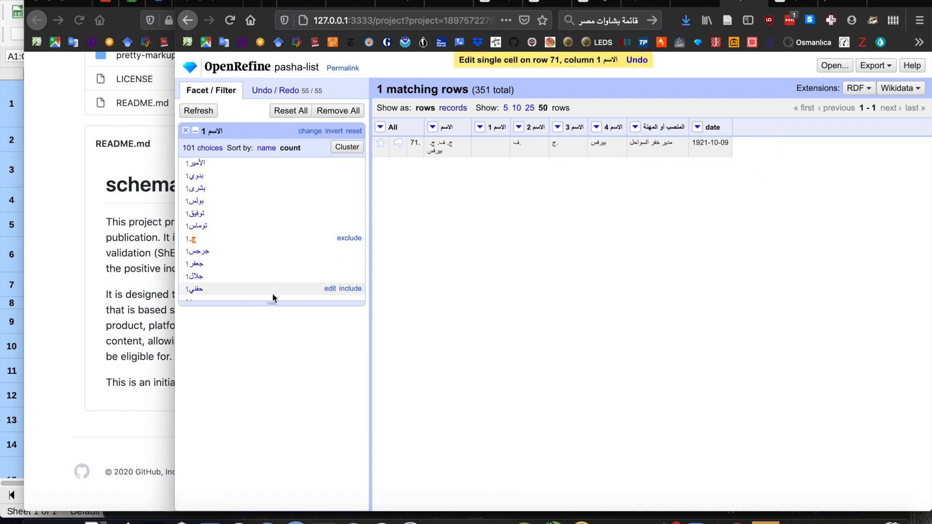
Look through the remaining الاسم 1 facet values for other incomplete or compound first names.
scroll(243, 252, "down", 2)
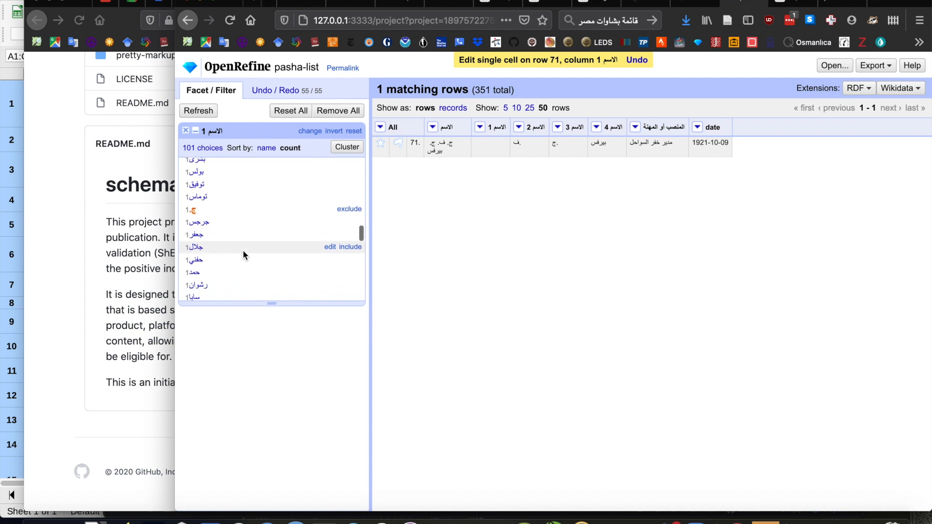
scroll(243, 254, "down", 3)
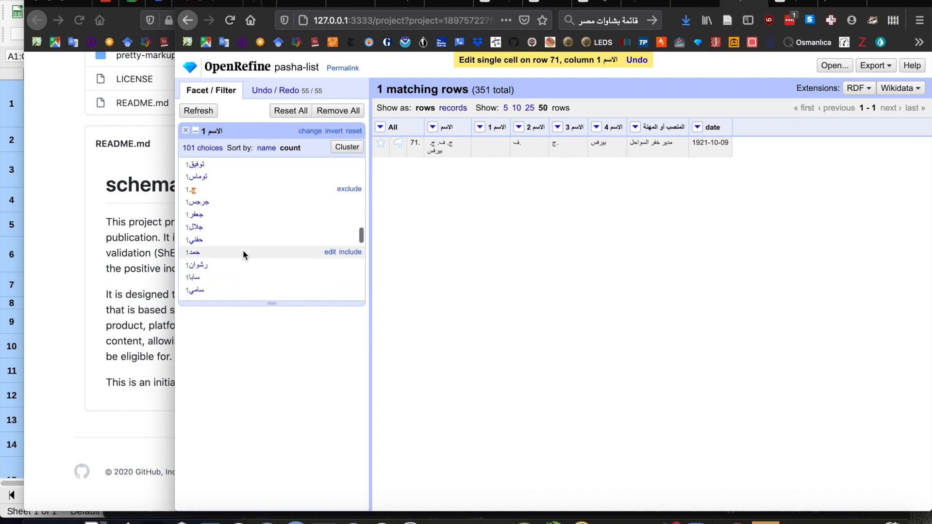
scroll(243, 254, "down", 3)
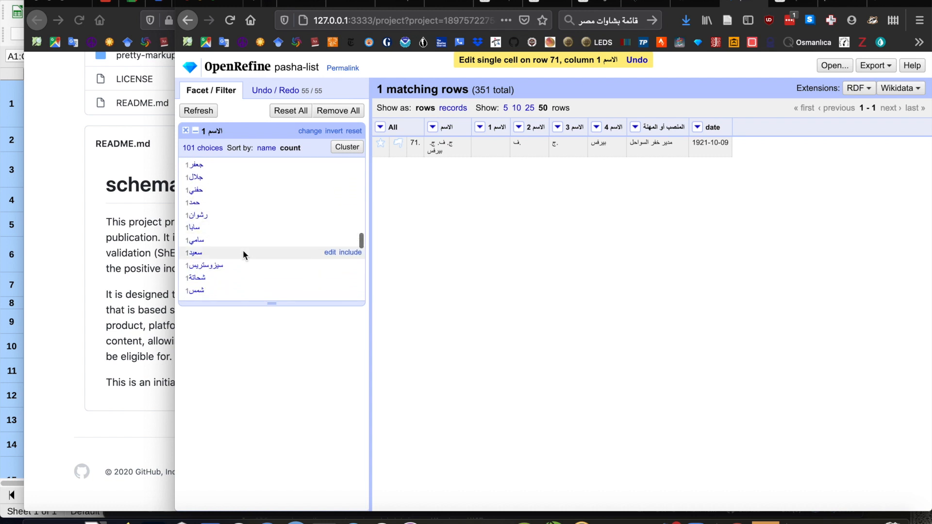
scroll(243, 255, "down", 2)
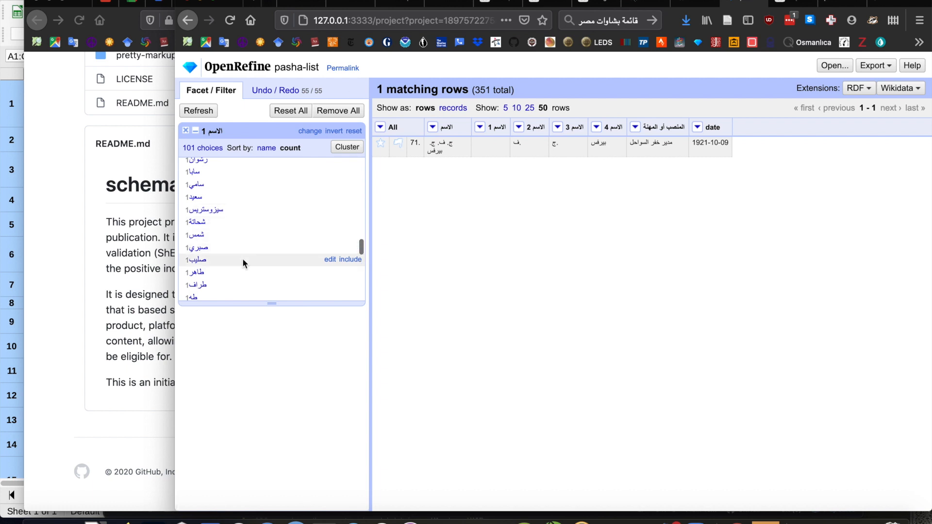
scroll(243, 260, "down", 1)
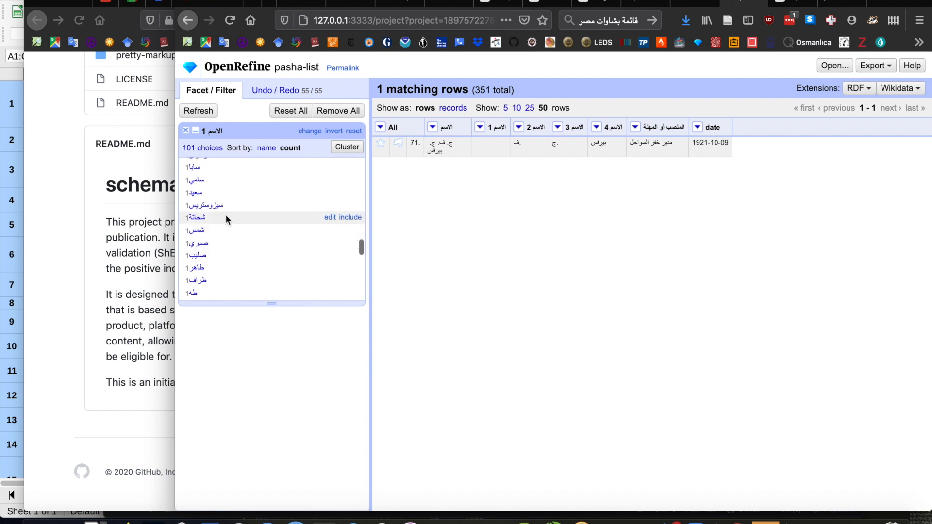
scroll(233, 243, "down", 1)
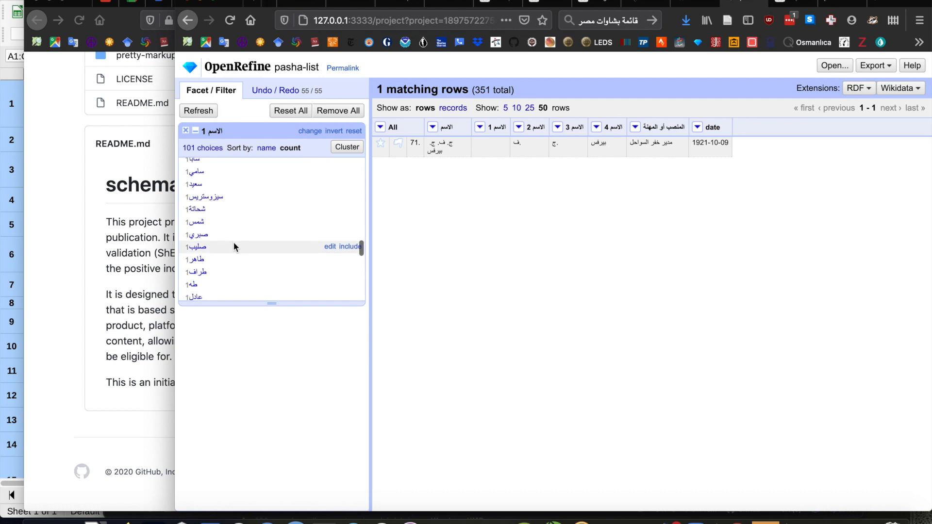
scroll(234, 243, "down", 5)
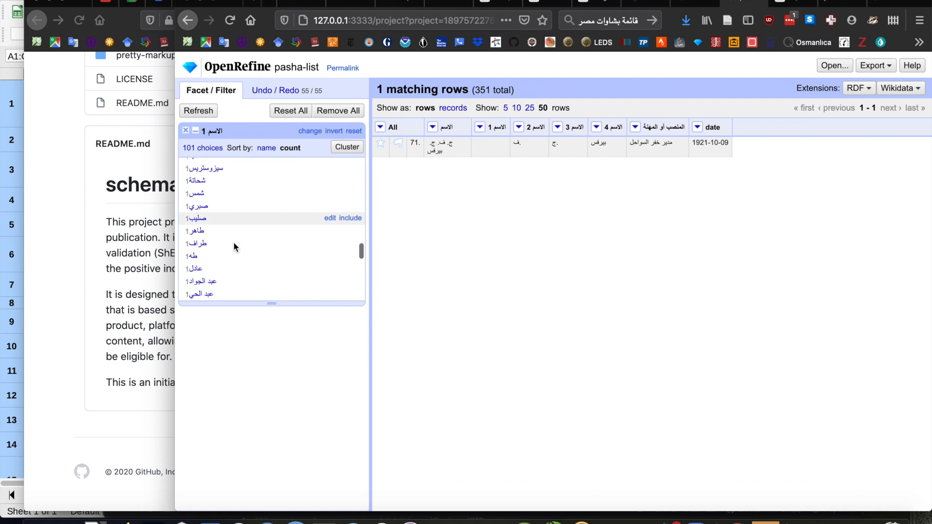
scroll(234, 242, "down", 5)
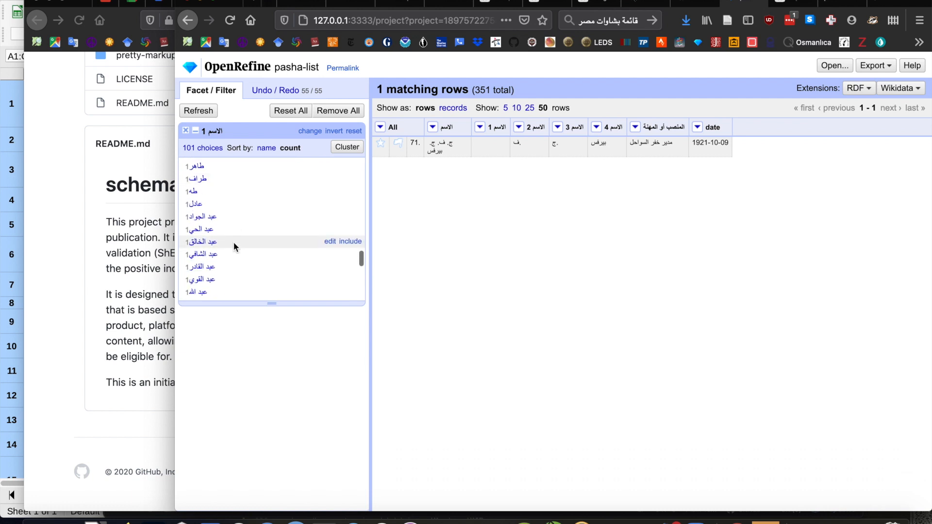
scroll(234, 243, "down", 7)
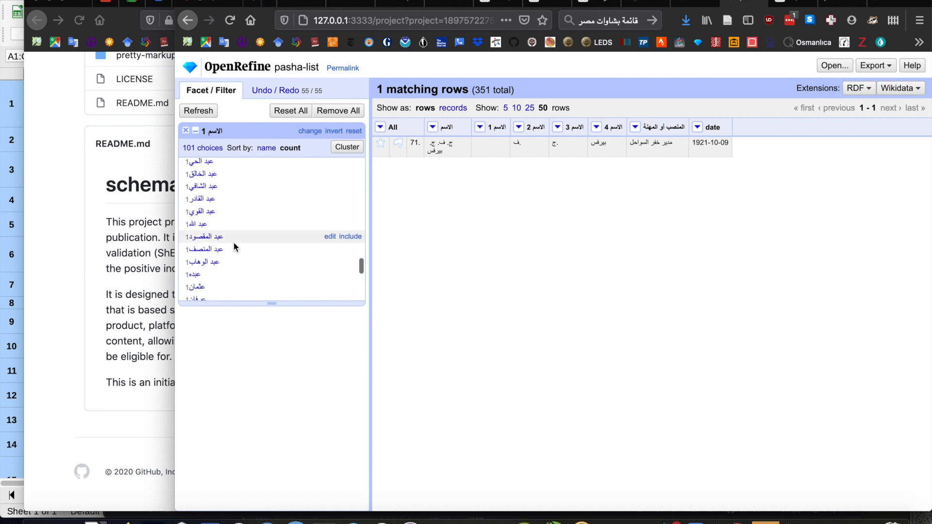
scroll(234, 243, "down", 5)
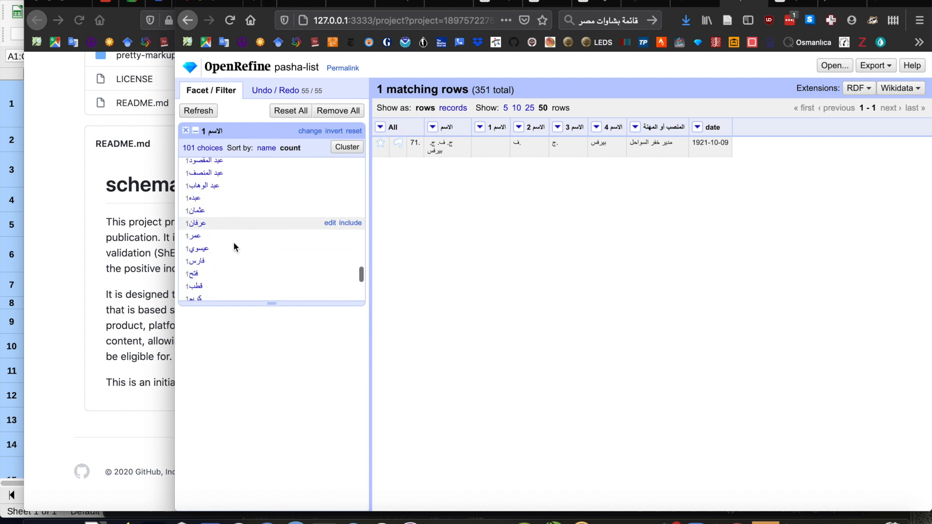
scroll(234, 242, "down", 6)
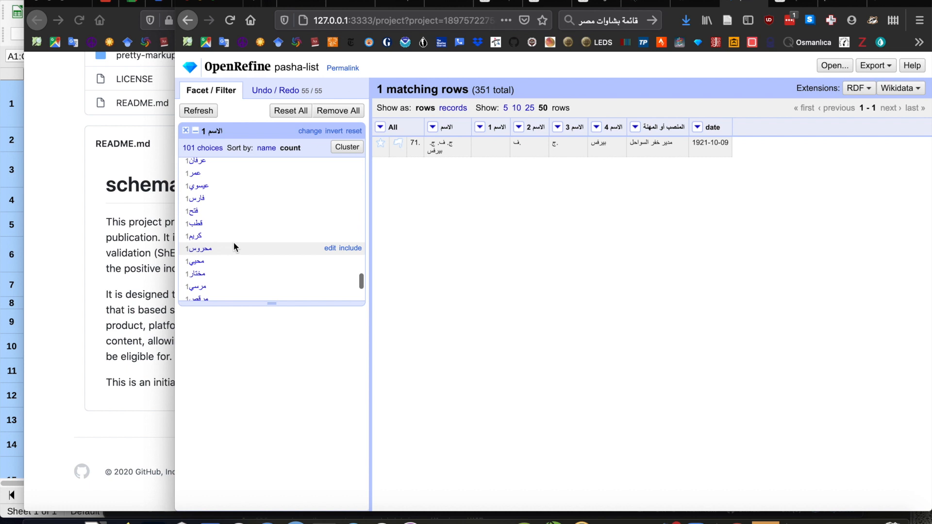
scroll(234, 243, "down", 4)
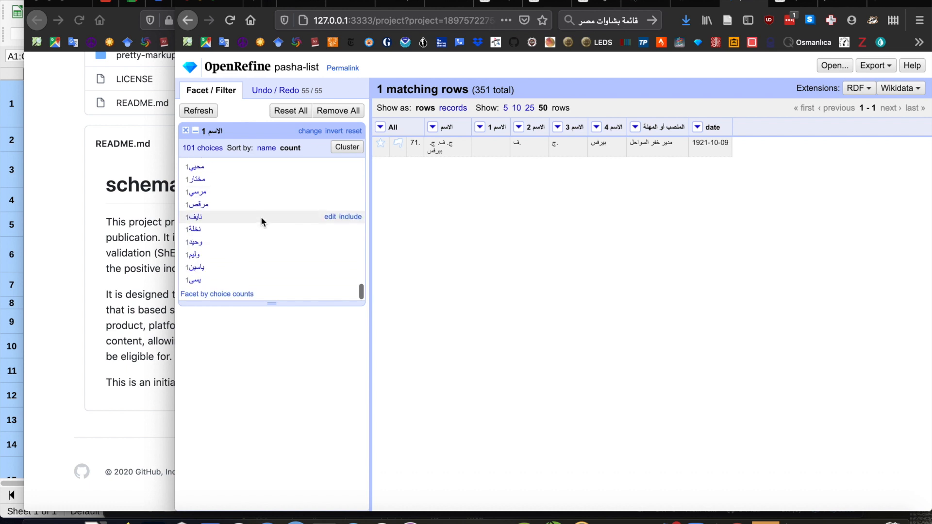
scroll(261, 217, "up", 20)
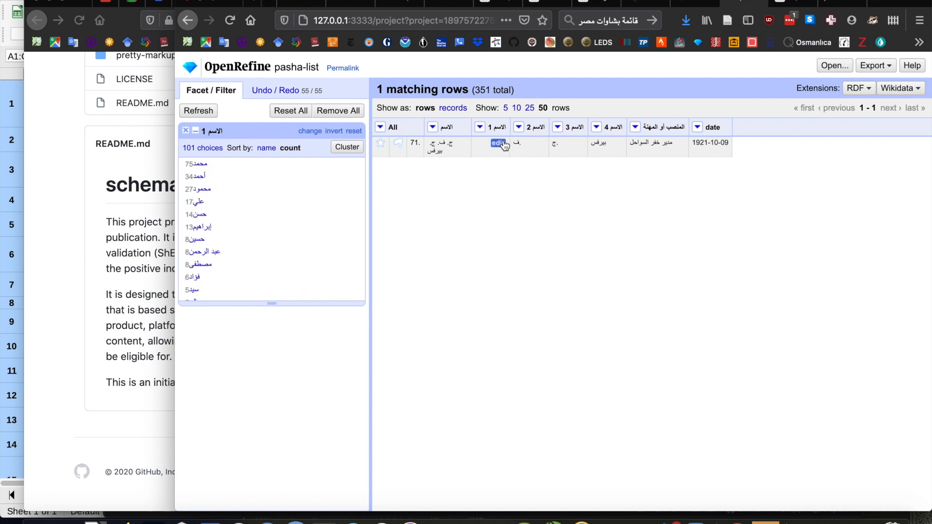
Remove the الاسم 2 column from the project.
left_click(520, 127)
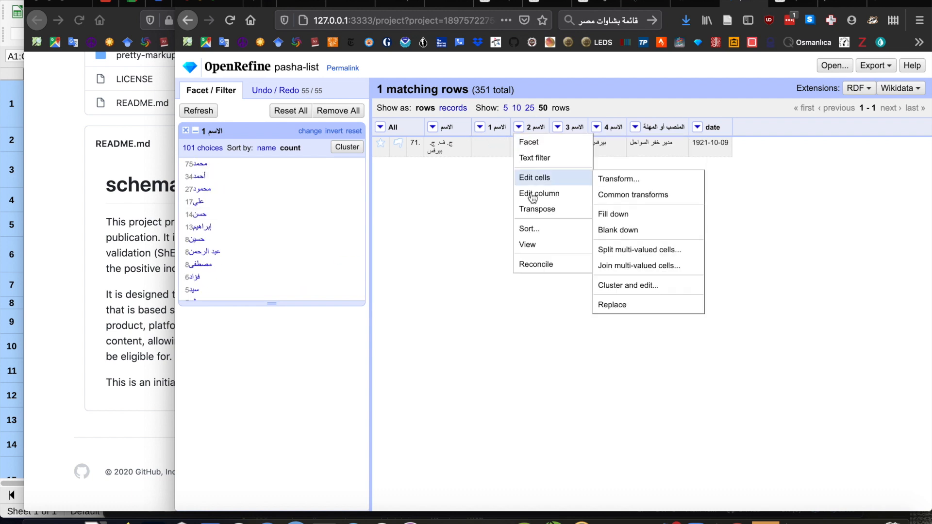
mouse_move(558, 193)
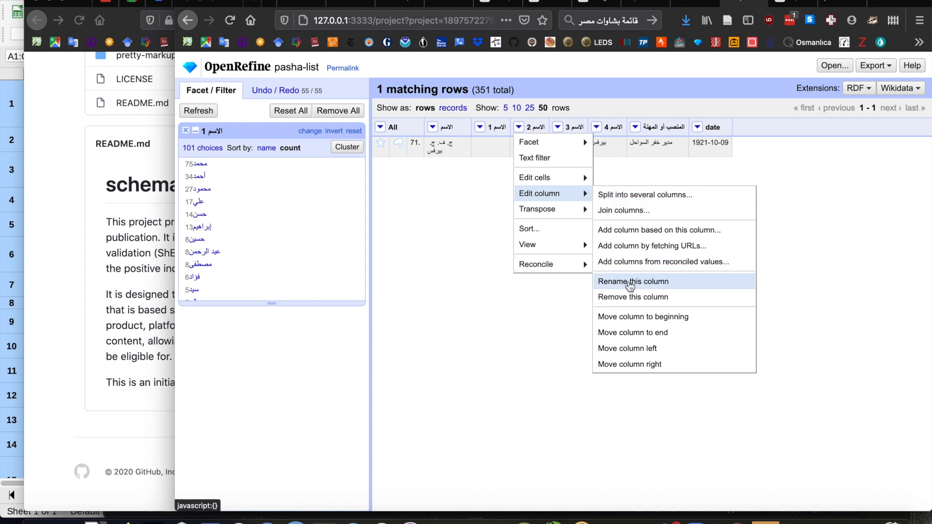
left_click(631, 297)
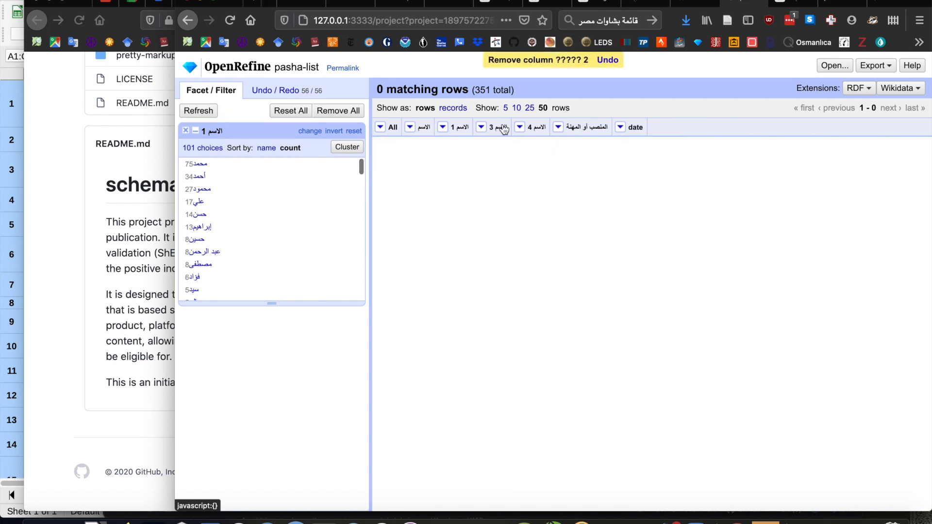
Remove all facets so that every row of the project is listed again.
left_click(482, 128)
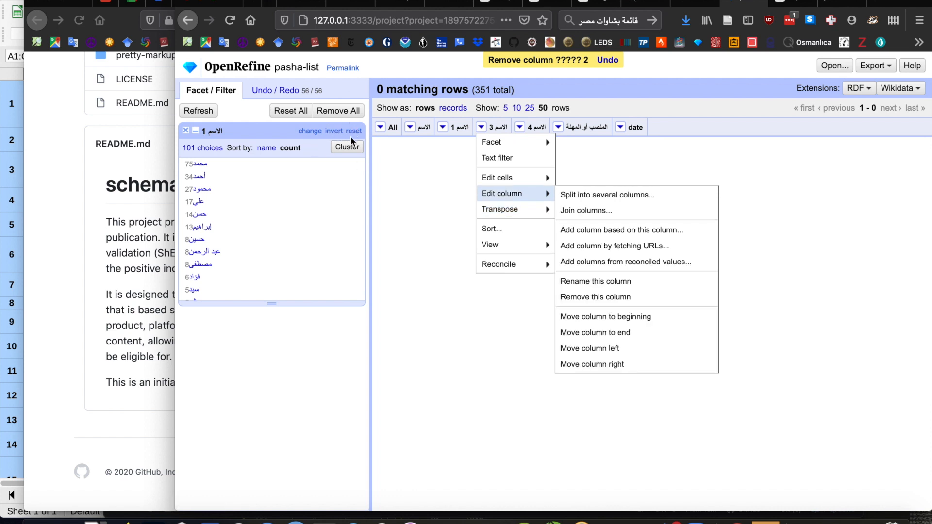
left_click(299, 116)
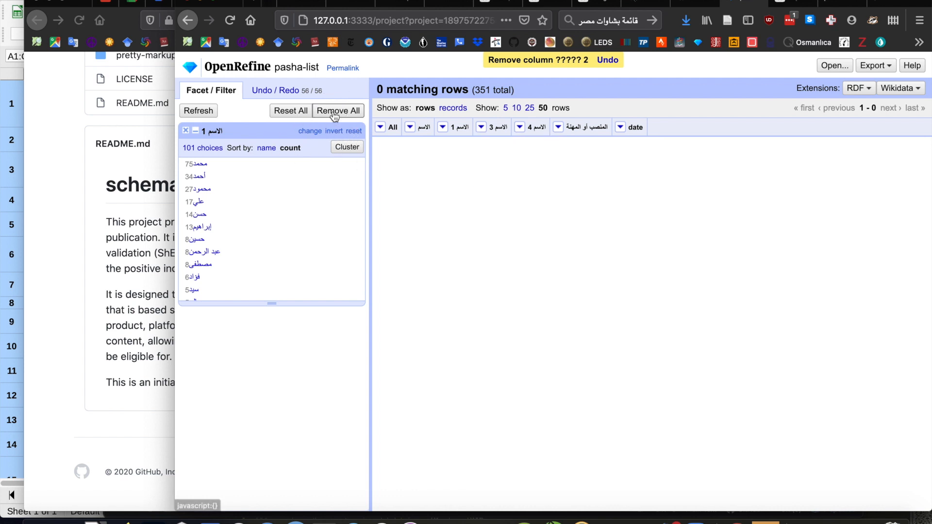
left_click(335, 111)
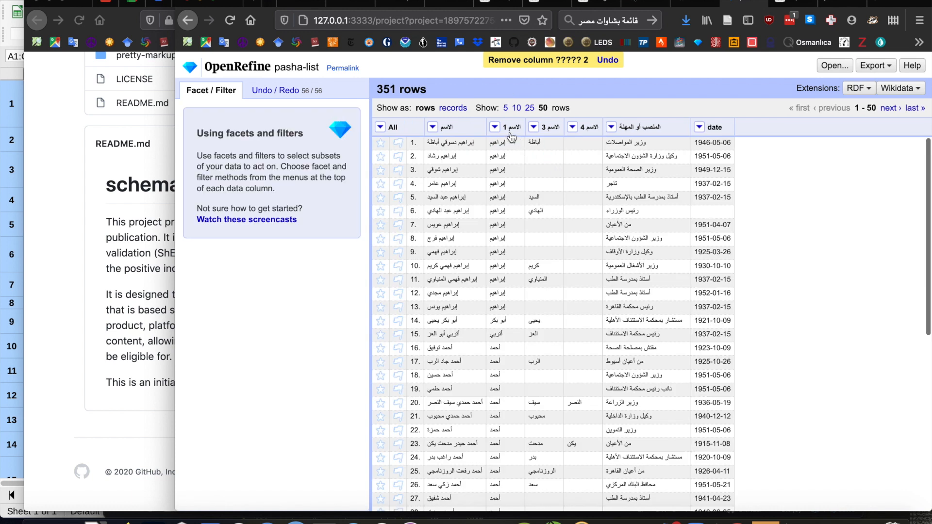
Remove the الاسم 3 and الاسم 4 columns from the project.
left_click(533, 127)
mouse_move(551, 194)
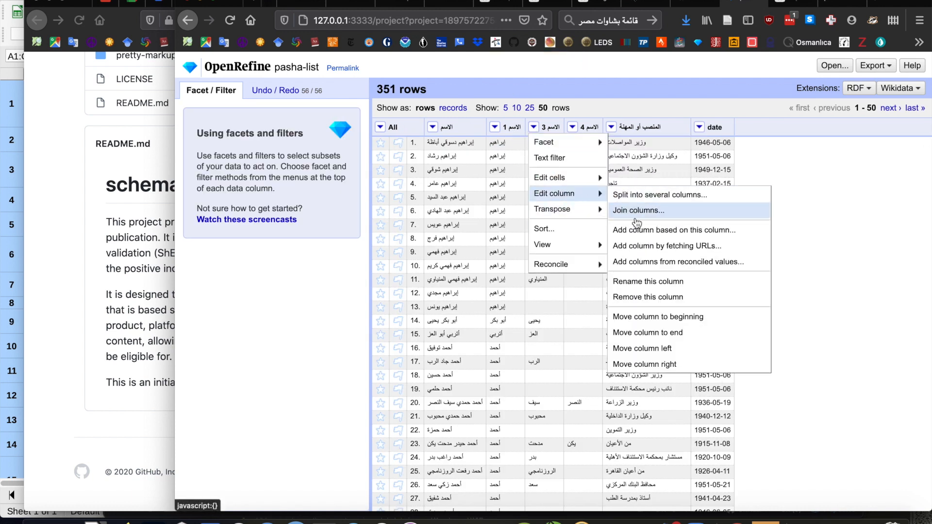
left_click(636, 297)
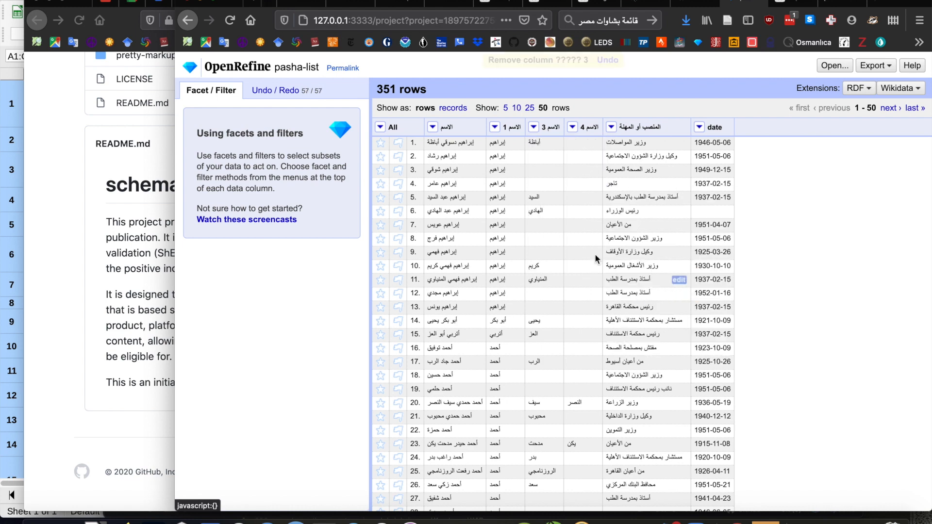
left_click(536, 126)
mouse_move(550, 200)
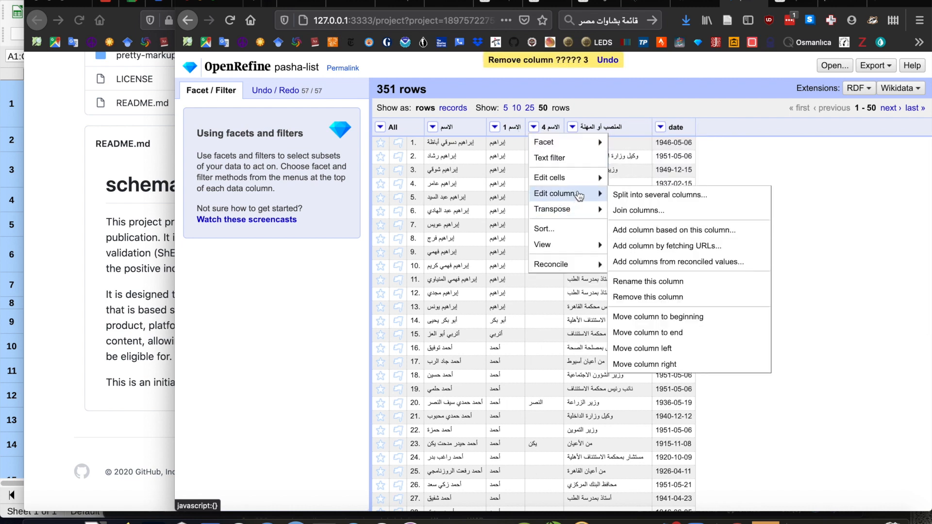
left_click(640, 297)
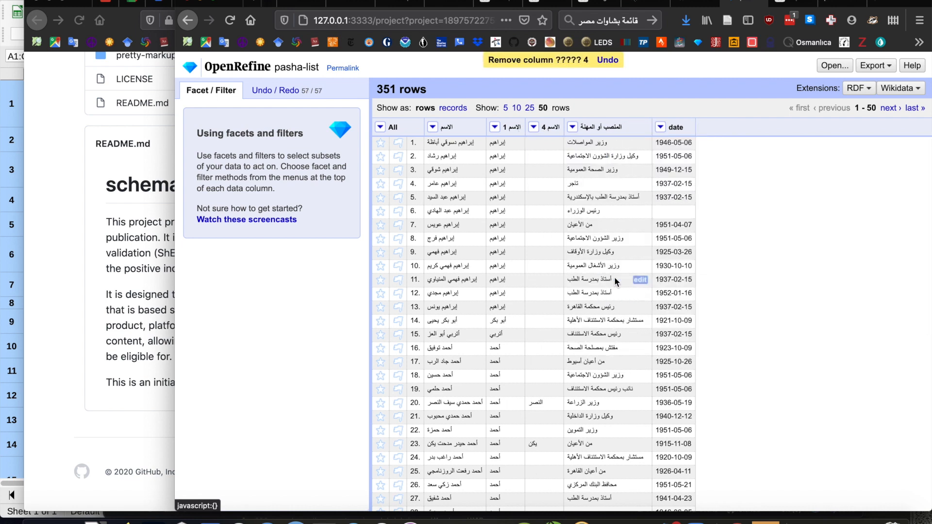
Rename the الاسم 1 column to given-name.
left_click(495, 126)
mouse_move(518, 194)
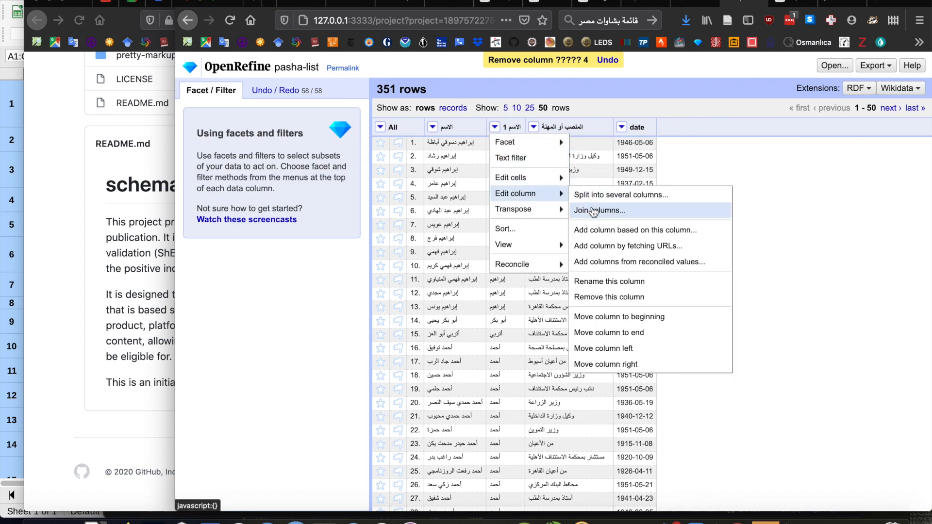
left_click(595, 282)
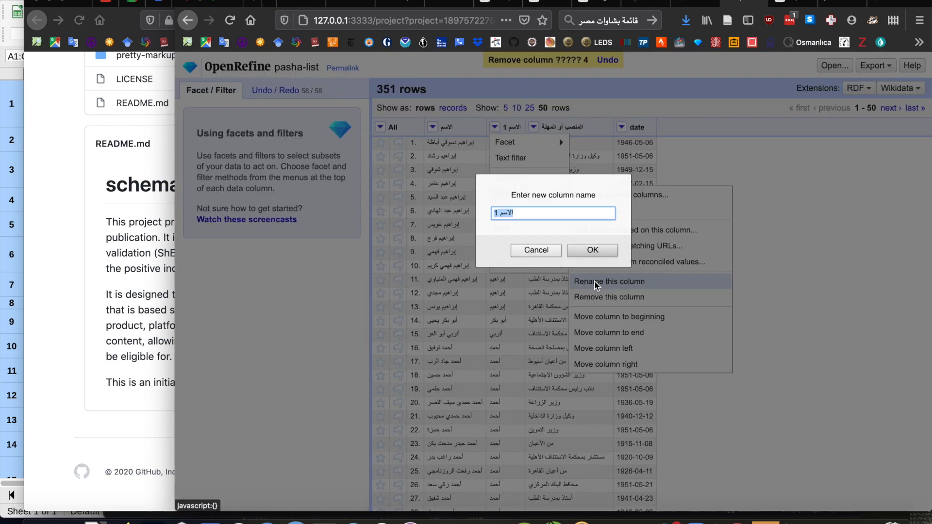
type("given-name")
key("Return")
Rename the الاسم column to name.
left_click(433, 127)
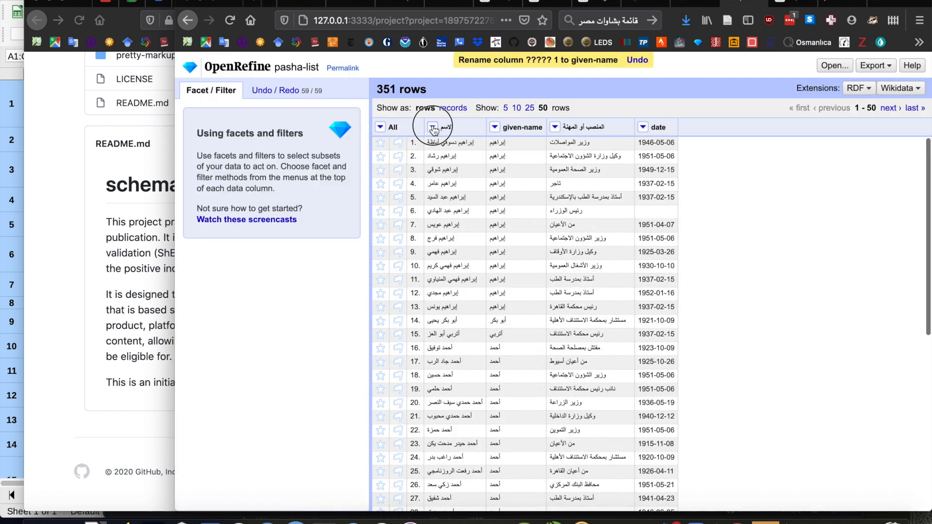
mouse_move(454, 194)
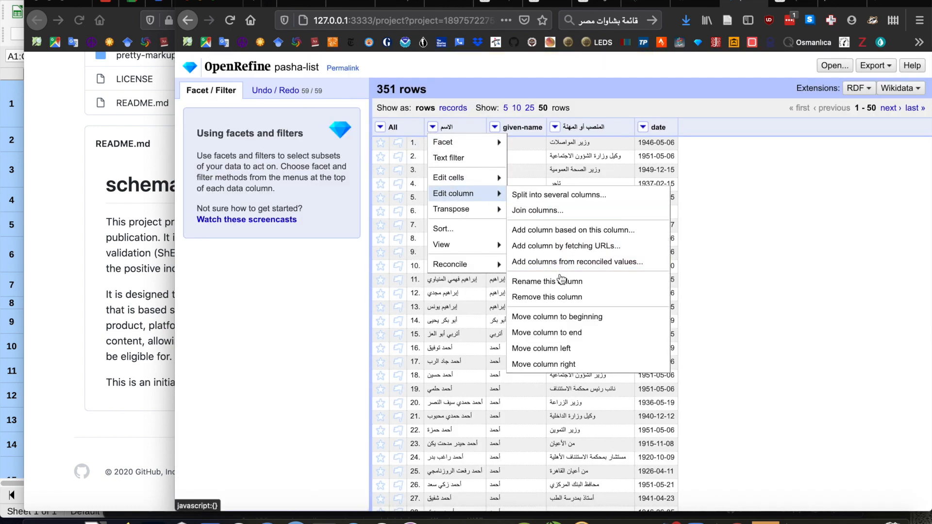
left_click(563, 281)
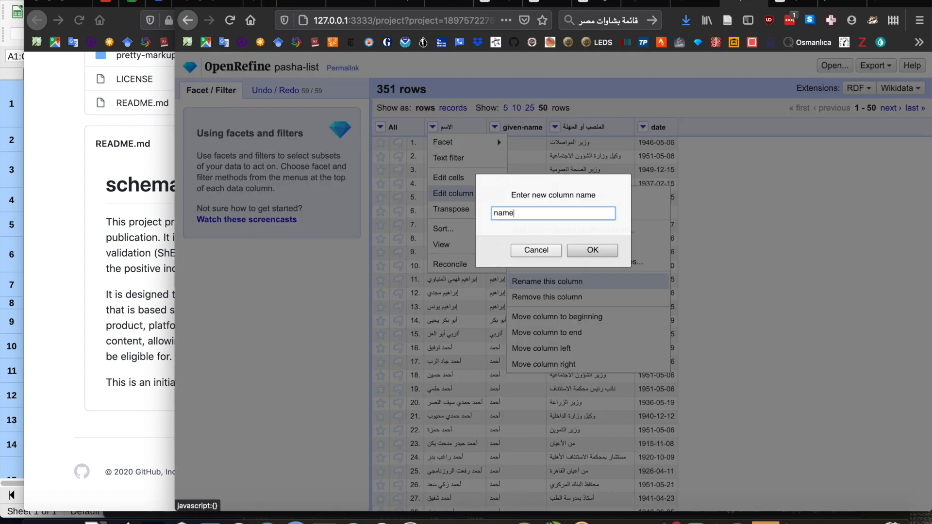
type("name")
key("Return")
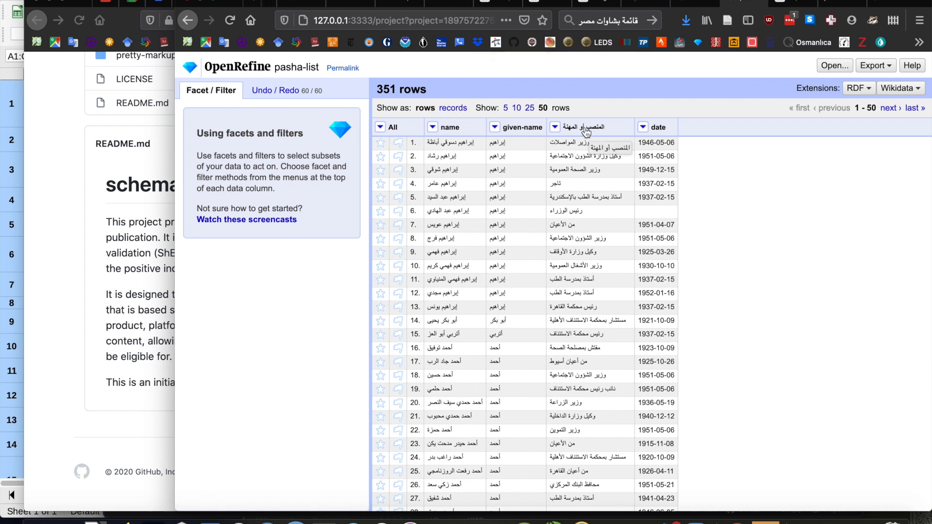
Rename the المنصب أو المهنة column to occupation.
left_click(554, 126)
mouse_move(577, 195)
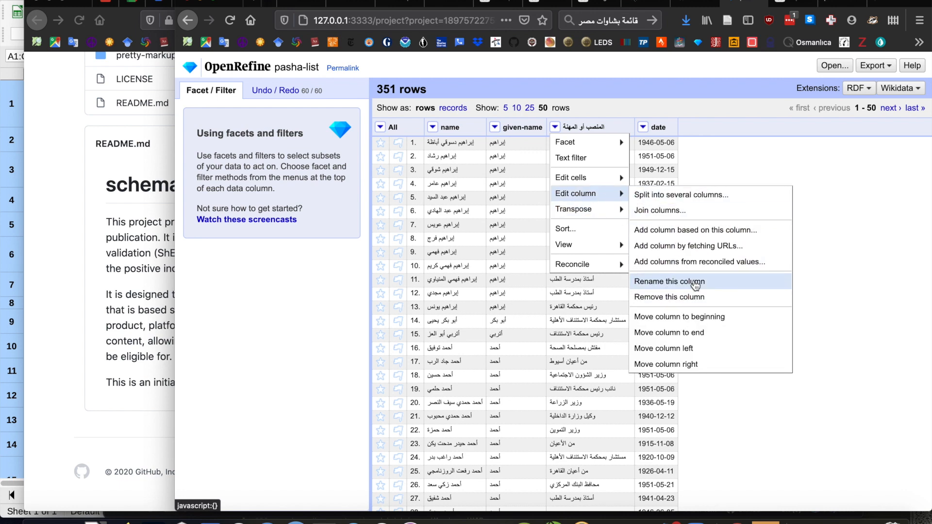
left_click(696, 285)
type("occupat")
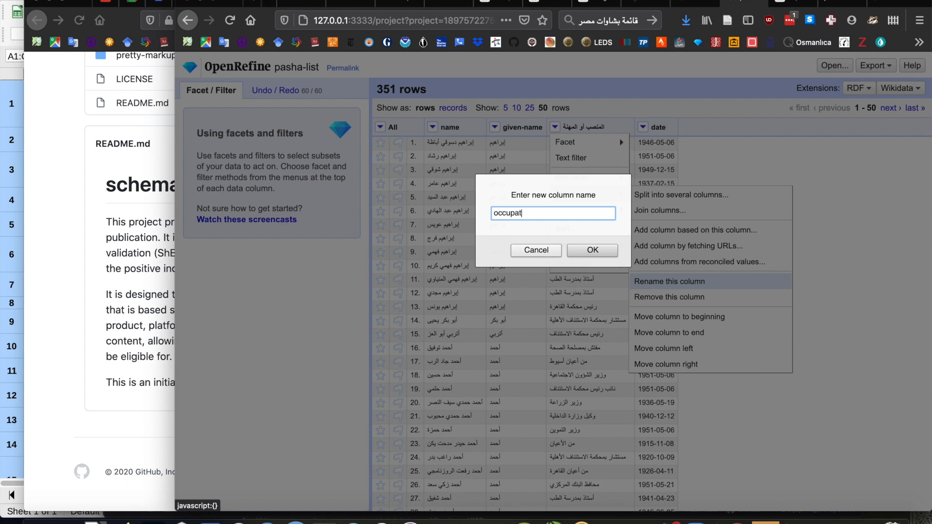
type("ion")
key("Return")
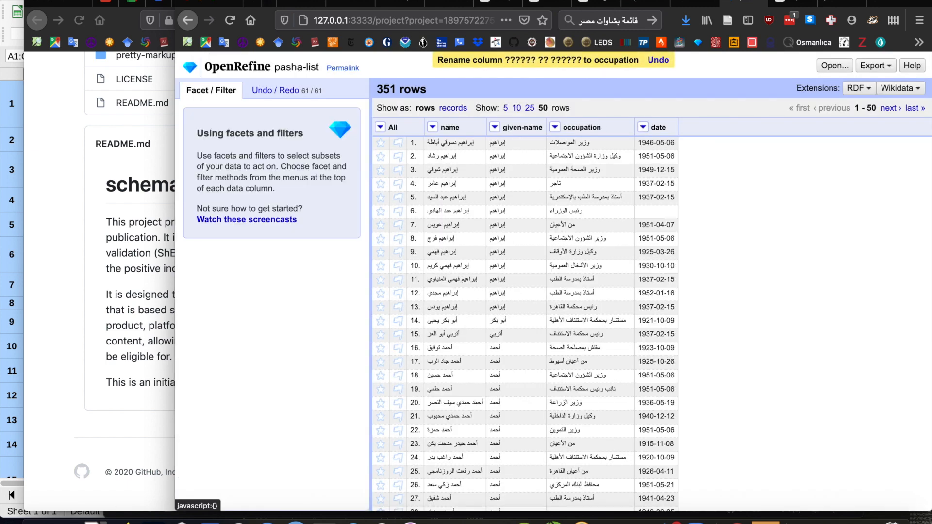
Create a text facet on the occupation column and sort its choices by count.
left_click(556, 128)
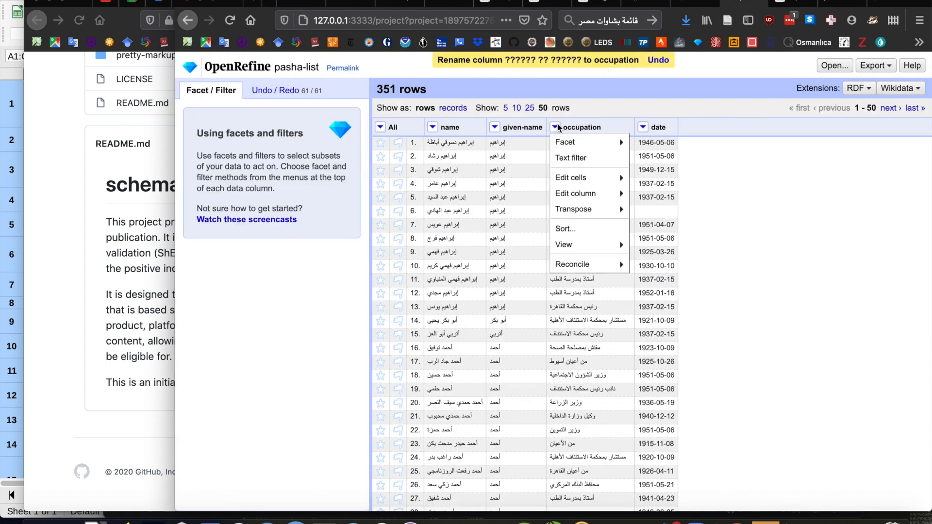
mouse_move(563, 143)
left_click(663, 147)
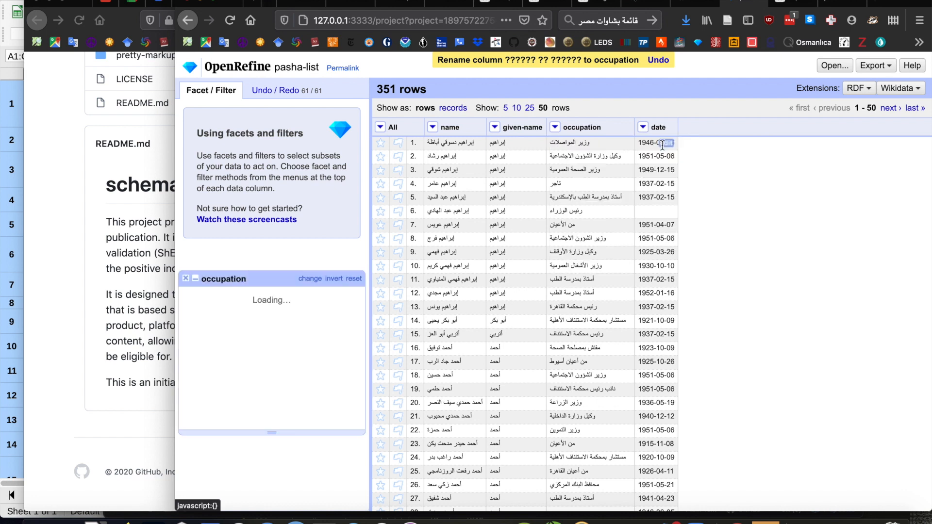
left_click(293, 150)
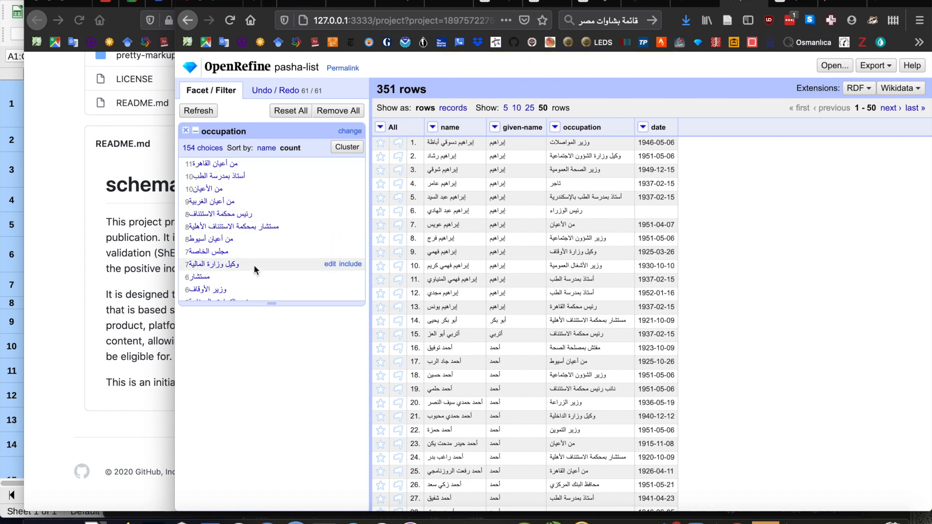
Examine the occupation facet's choices from the most frequent to the rarest values, and close the facet.
scroll(255, 281, "down", 3)
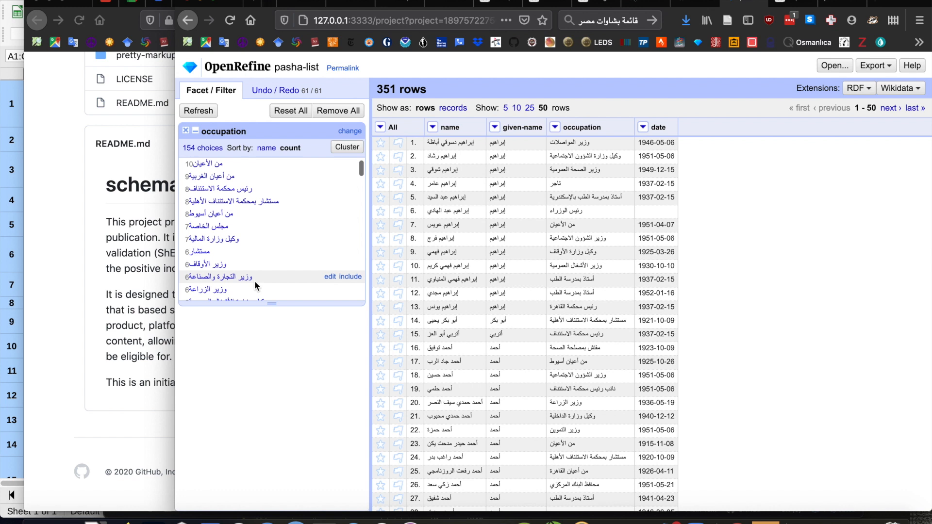
scroll(254, 280, "down", 7)
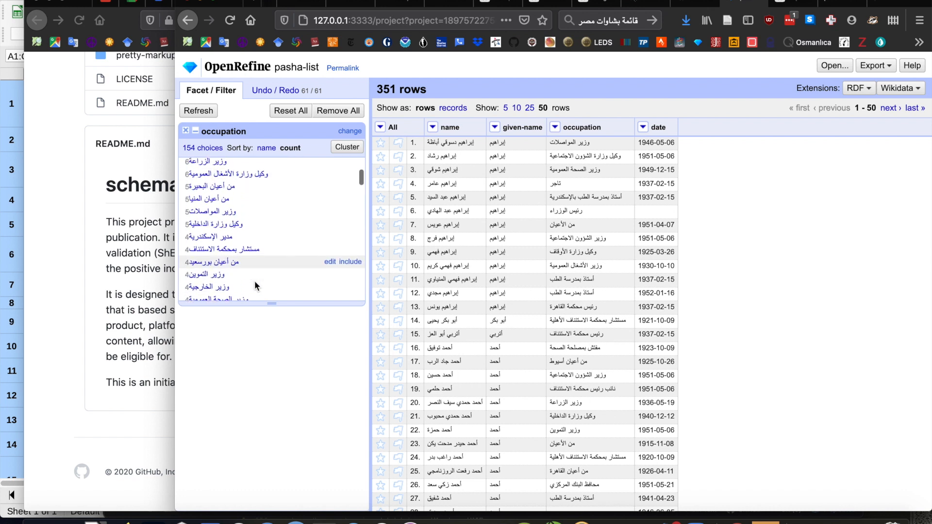
scroll(255, 280, "down", 5)
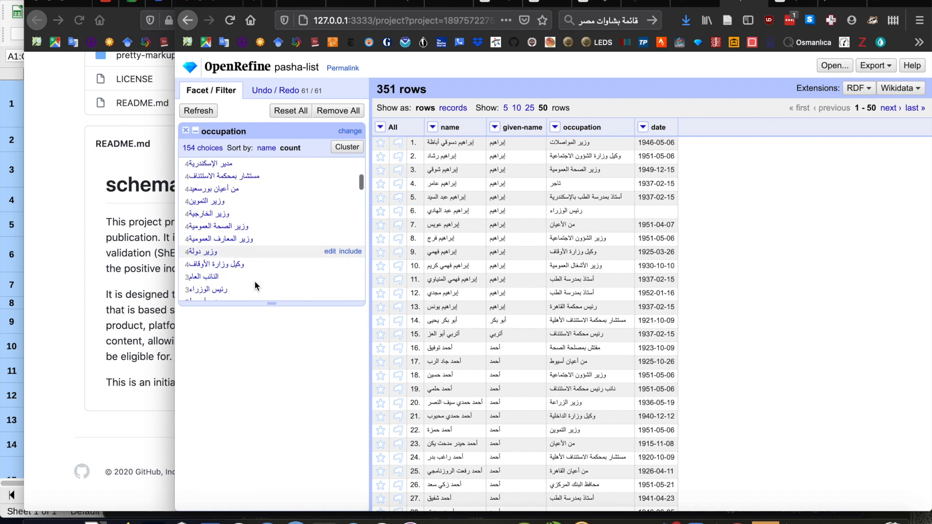
scroll(255, 281, "down", 10)
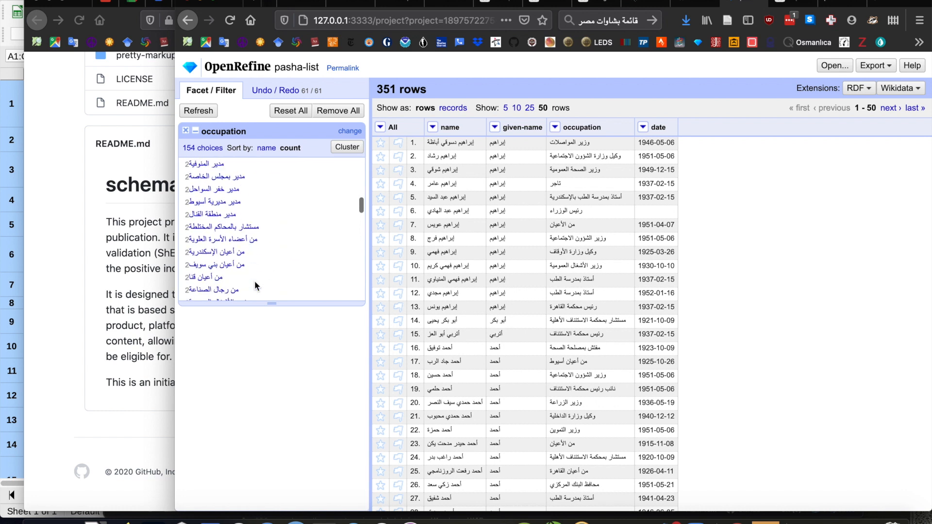
scroll(254, 280, "up", 15)
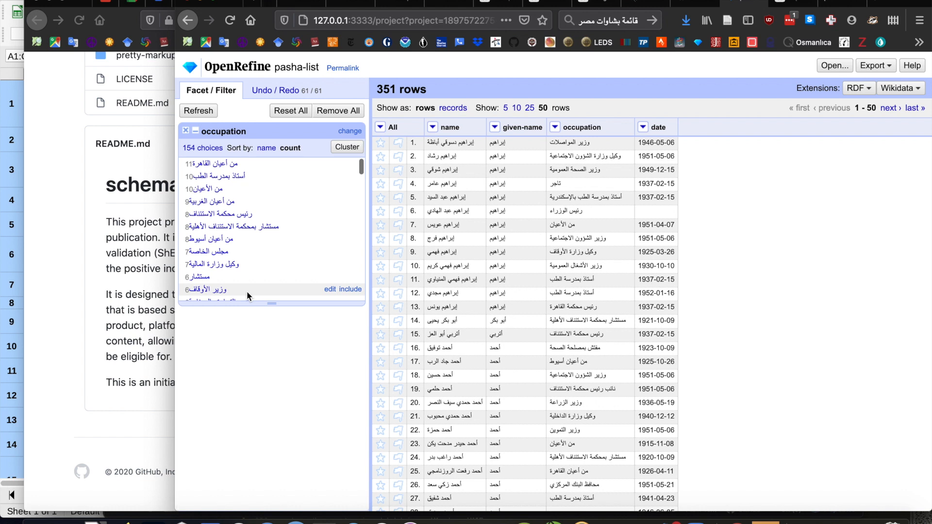
scroll(246, 290, "down", 10)
scroll(247, 290, "down", 10)
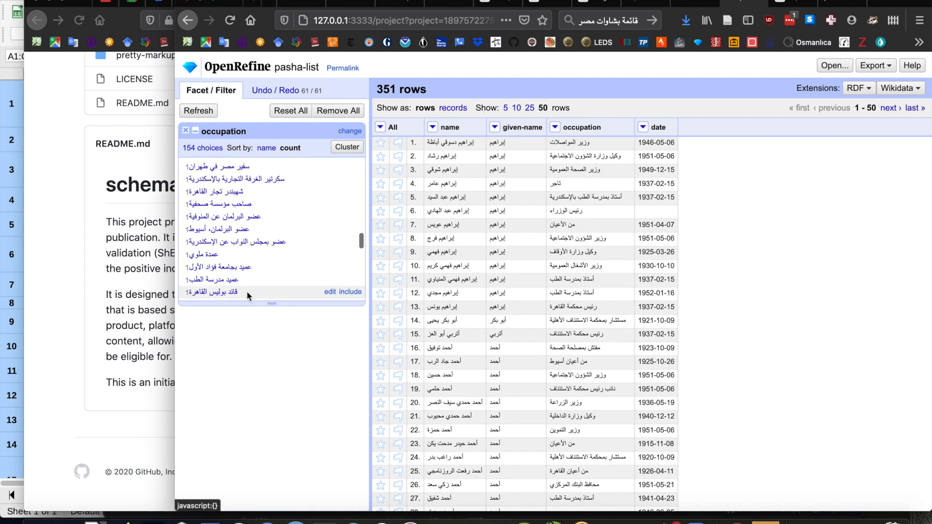
scroll(246, 291, "up", 15)
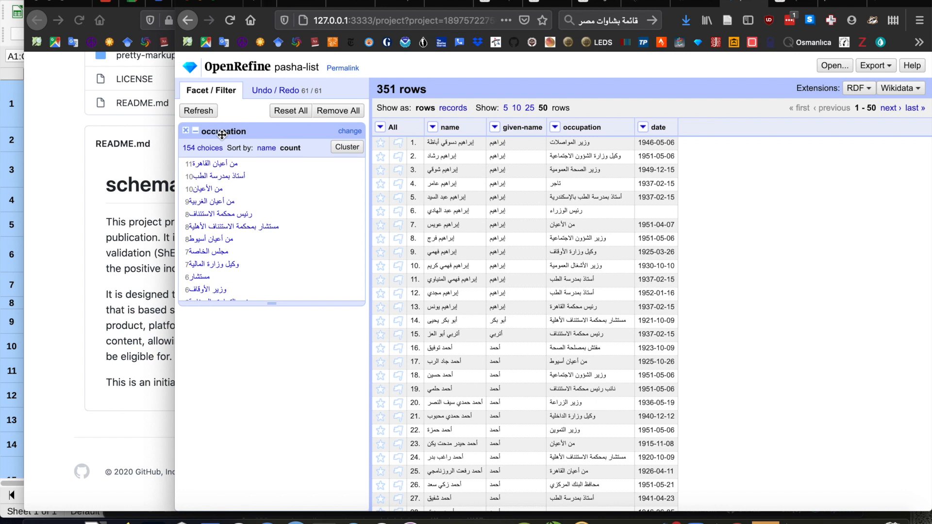
left_click(185, 130)
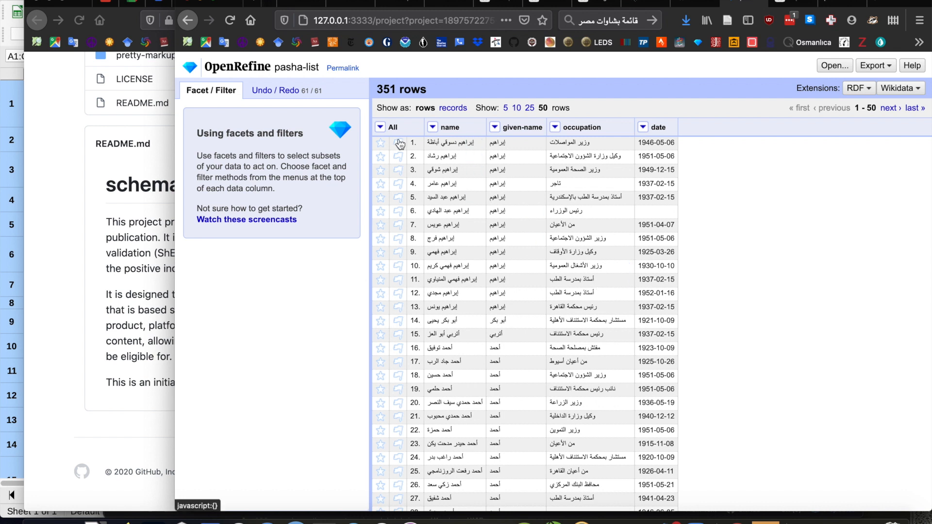
left_click(898, 88)
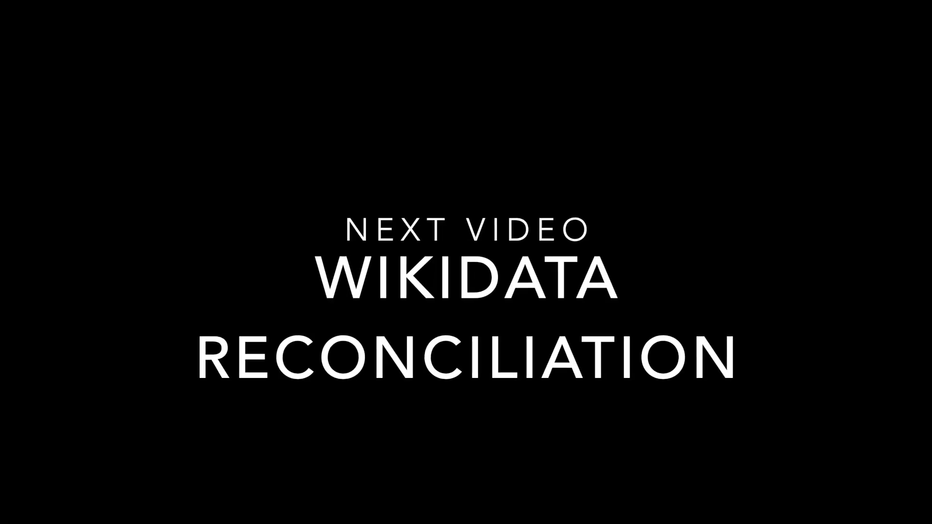